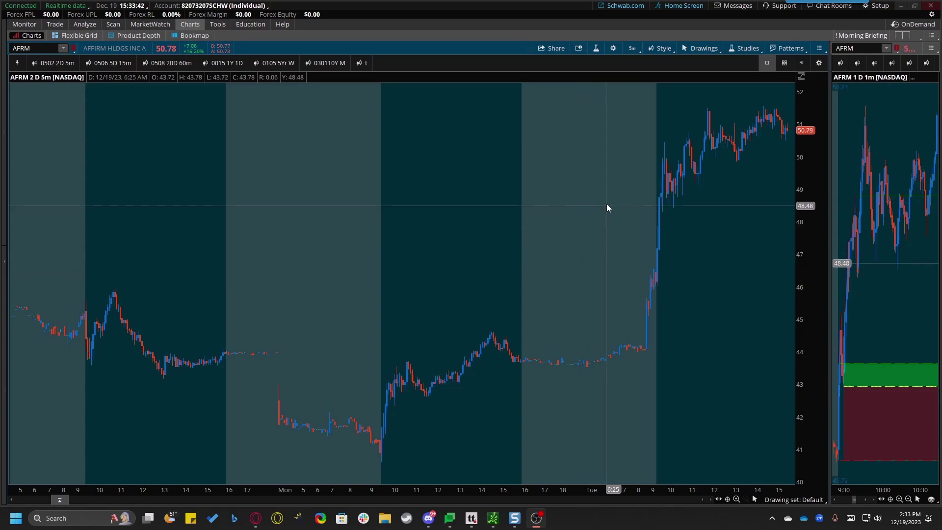
Box-zoom onto this morning's 8:30–12:00 AFRM candles, then widen the time axis to the full session
{"action": "left_click_drag", "start_coordinate": [635, 122], "coordinate": [714, 270]}
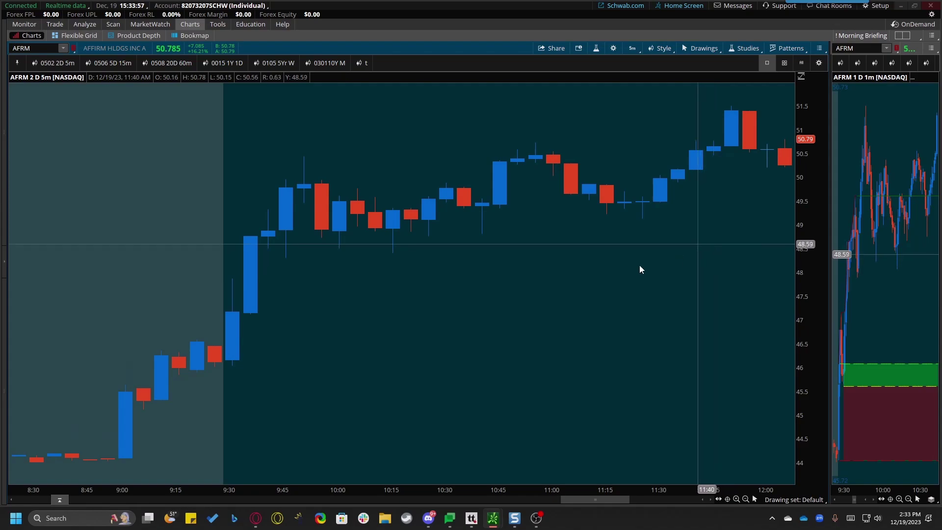
{"action": "scroll", "coordinate": [514, 288], "scroll_direction": "down", "scroll_amount": 3}
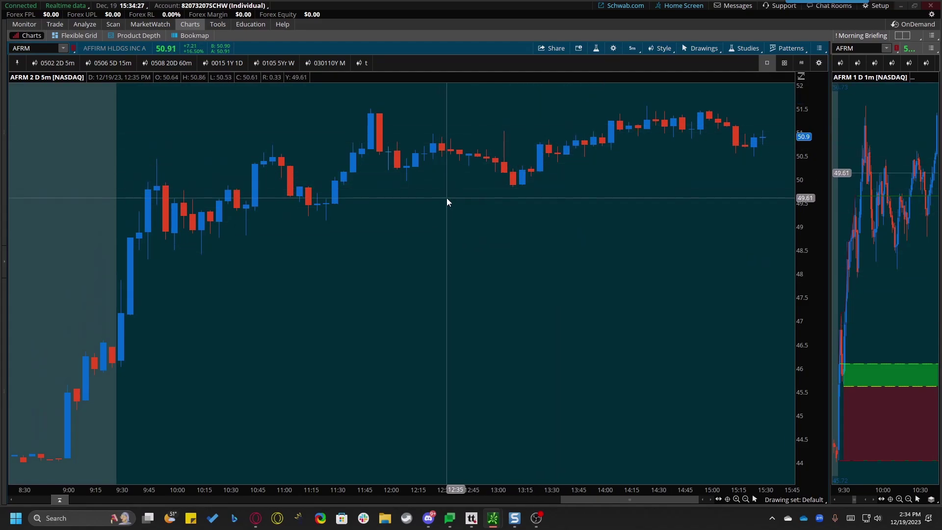
Zoom the AFRM time axis out to show the prior afternoon, the gap up from about 44, and today
{"action": "key", "text": "alt"}
{"action": "scroll", "coordinate": [442, 239], "scroll_direction": "down", "scroll_amount": 3}
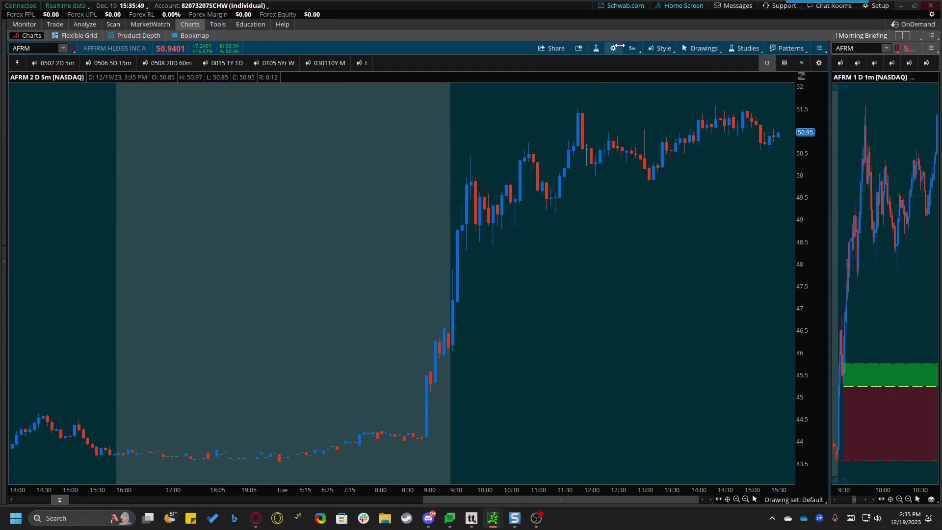
Set the chart time frame to 1 day with tick aggregation at 1500 ticks
{"action": "left_click", "coordinate": [631, 48]}
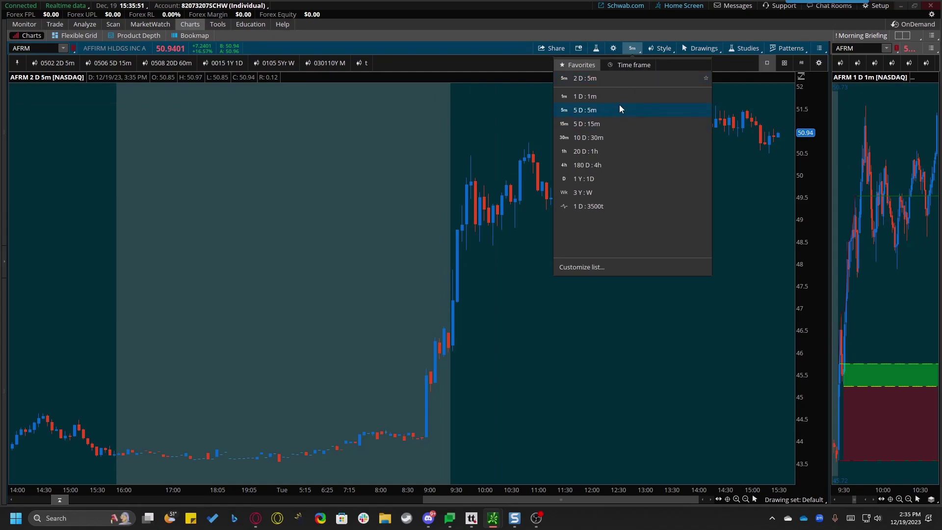
{"action": "left_click", "coordinate": [628, 65]}
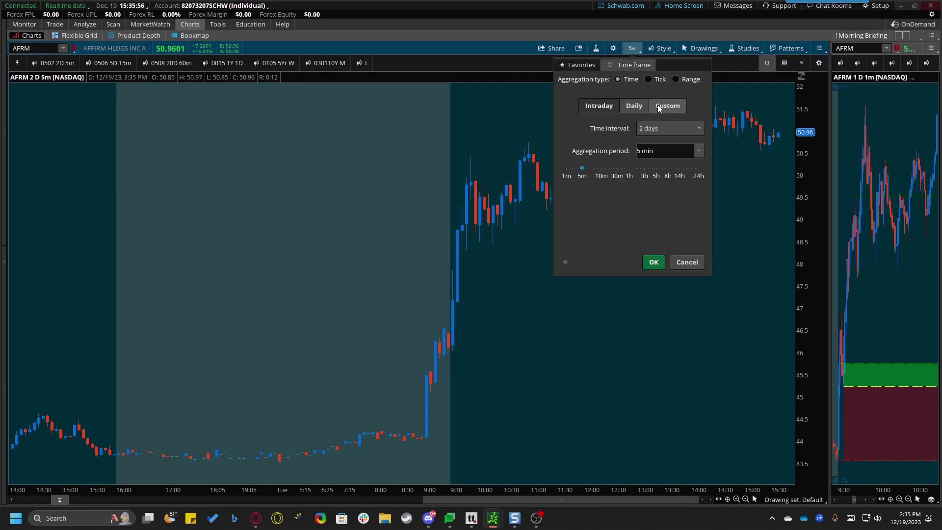
{"action": "left_click", "coordinate": [649, 79]}
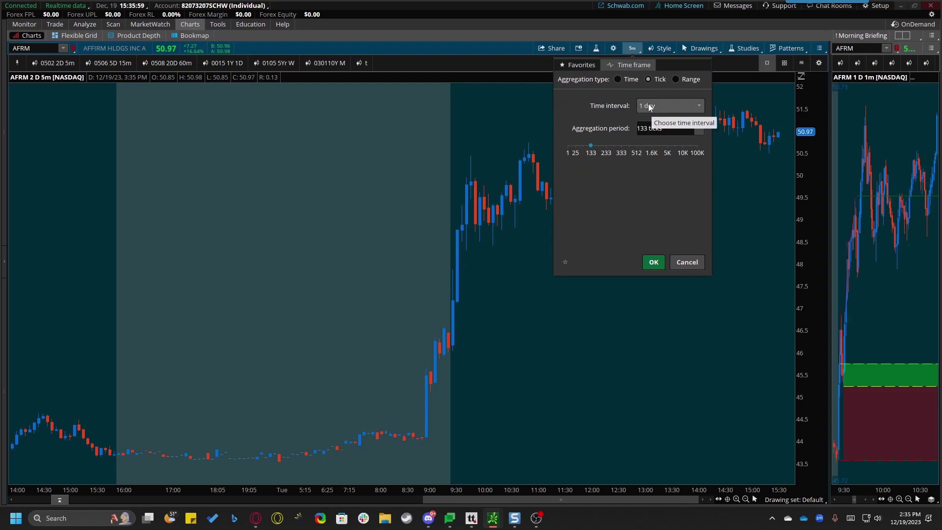
{"action": "left_click", "coordinate": [646, 128]}
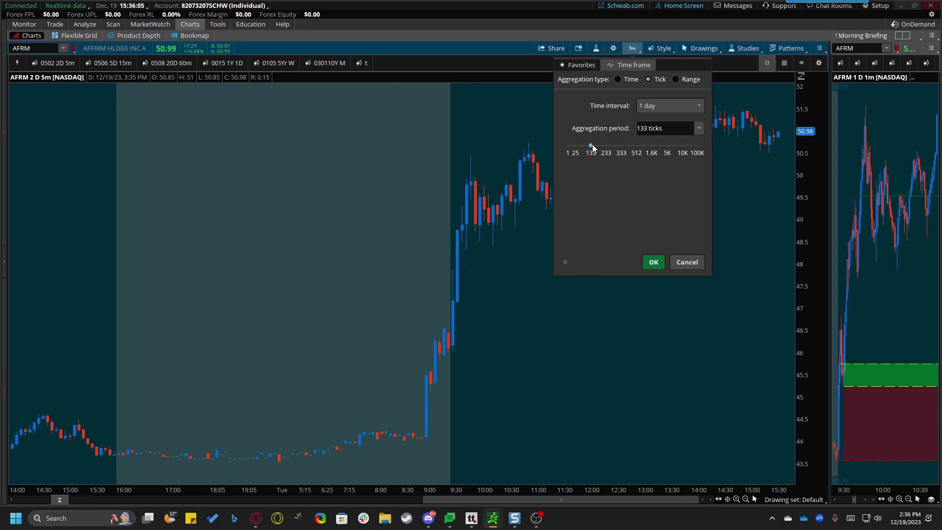
{"action": "left_click_drag", "start_coordinate": [590, 147], "coordinate": [625, 152]}
{"action": "left_click", "coordinate": [643, 129]}
{"action": "type", "text": "1500"}
{"action": "left_click", "coordinate": [653, 262]}
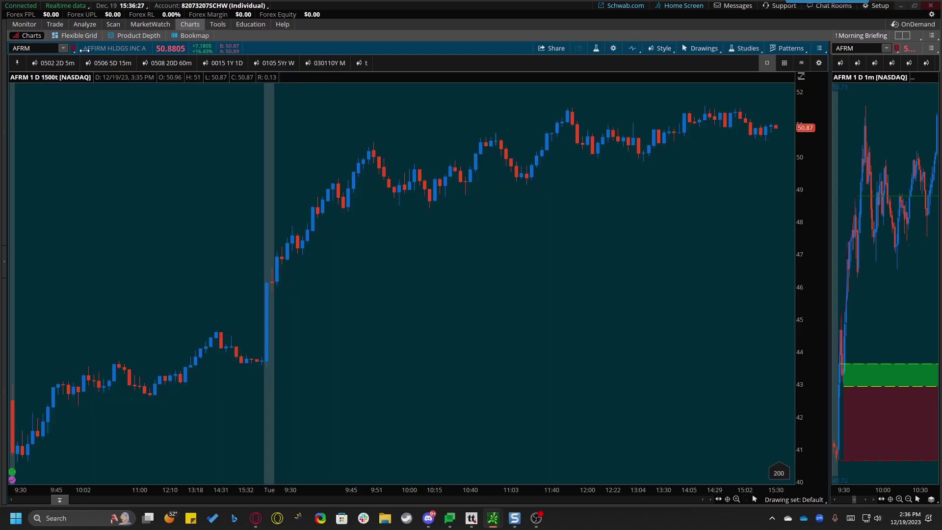
Load the /ES futures chart, zoom into Tuesday morning, and switch to the RBD Weekly drawing set
{"action": "type", "text": "/ES"}
{"action": "key", "text": "Return"}
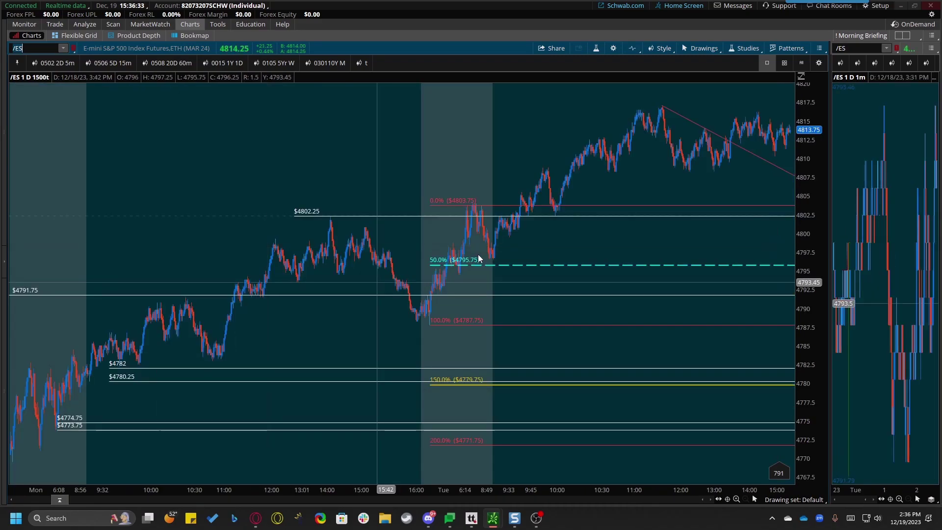
{"action": "scroll", "coordinate": [446, 154], "scroll_direction": "up", "scroll_amount": 5}
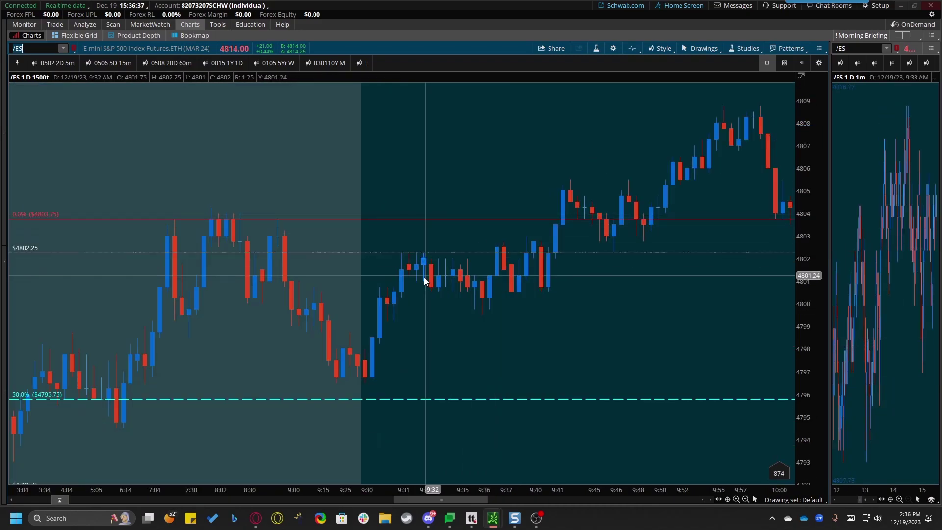
{"action": "left_click", "coordinate": [805, 499]}
{"action": "left_click", "coordinate": [790, 469]}
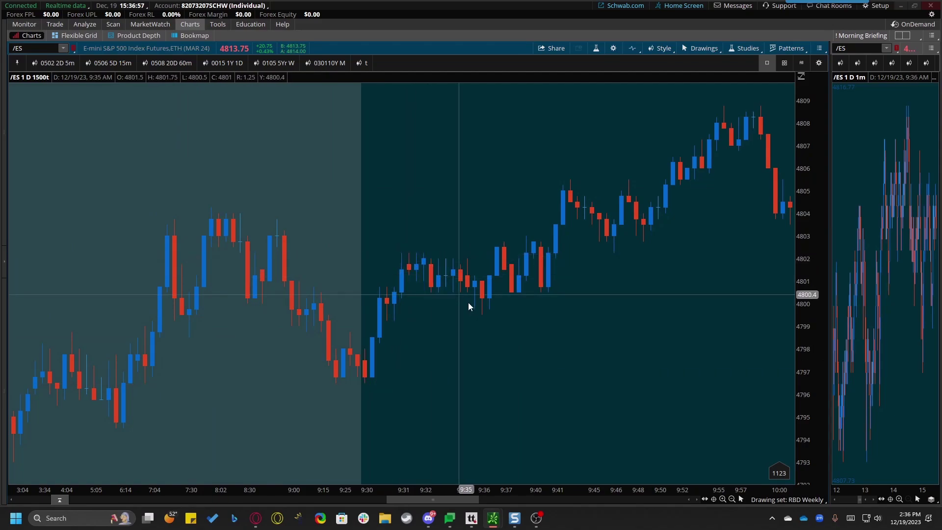
Draw a shaded rectangle over the /ES opening range, 4796.5 to 4802.25, from 9:31 to about 9:57
{"action": "middle_click", "coordinate": [415, 336]}
{"action": "left_click", "coordinate": [422, 400]}
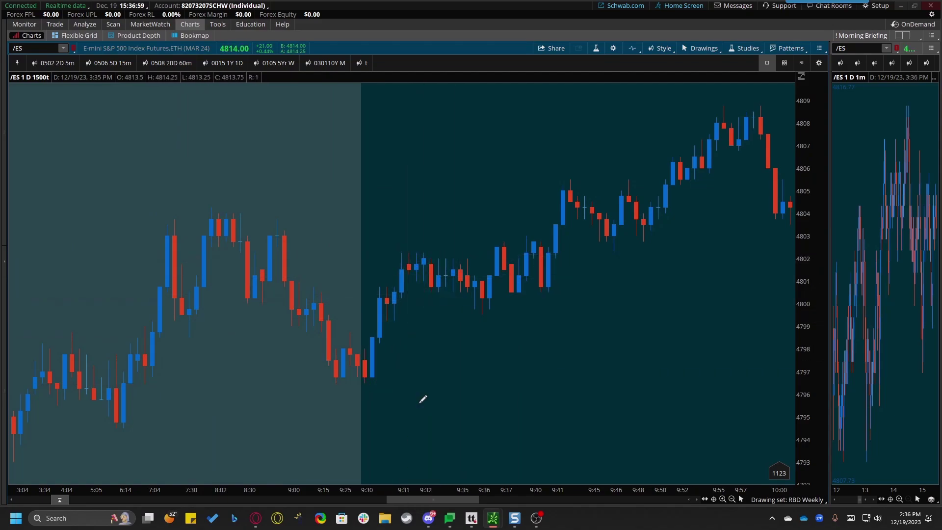
{"action": "left_click", "coordinate": [364, 382]}
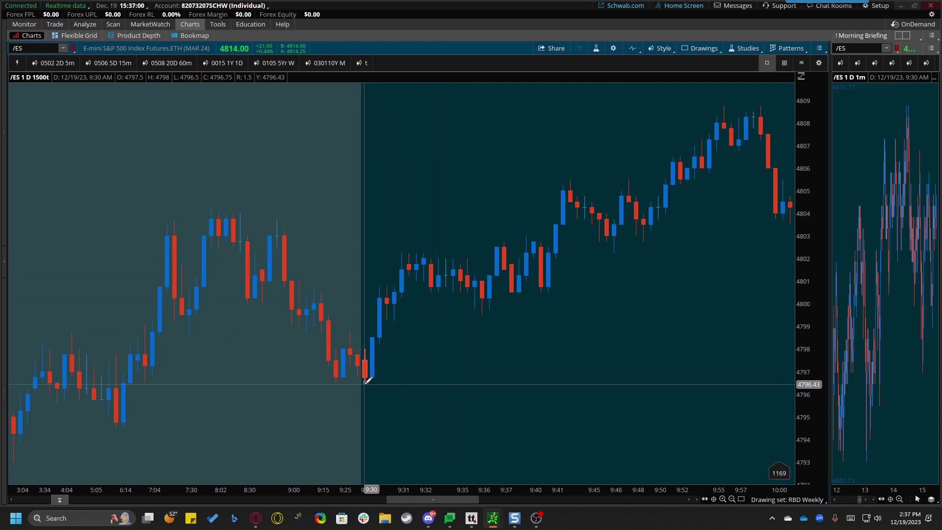
{"action": "left_click", "coordinate": [403, 251]}
{"action": "middle_click", "coordinate": [441, 332]}
{"action": "left_click", "coordinate": [446, 343]}
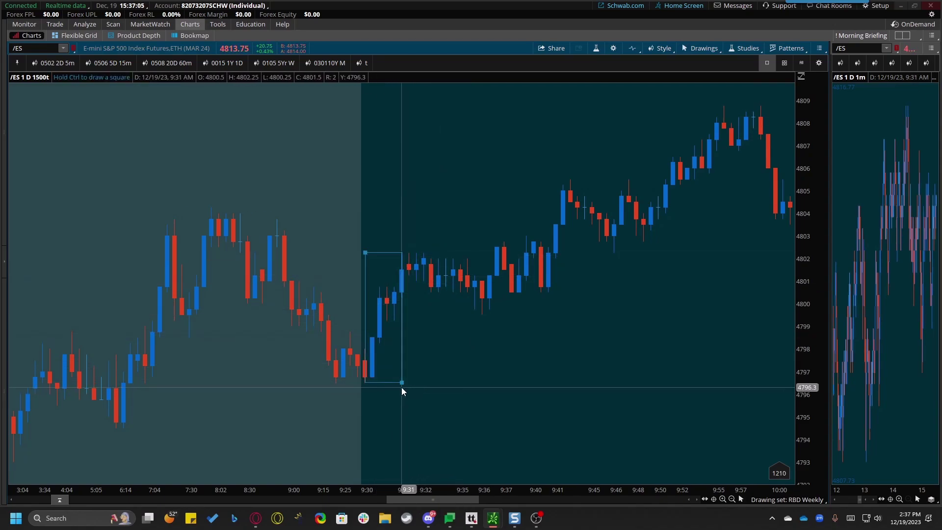
{"action": "left_click_drag", "start_coordinate": [403, 383], "coordinate": [752, 383]}
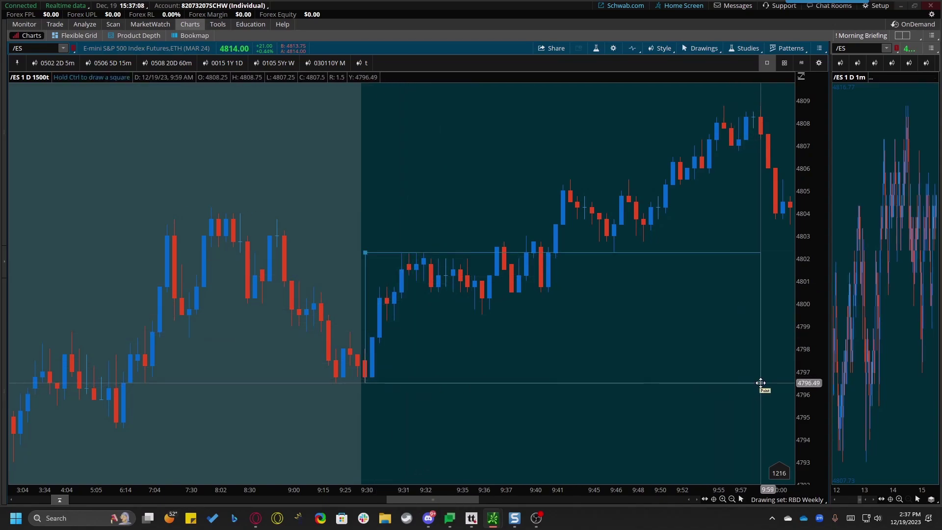
{"action": "left_click", "coordinate": [761, 382]}
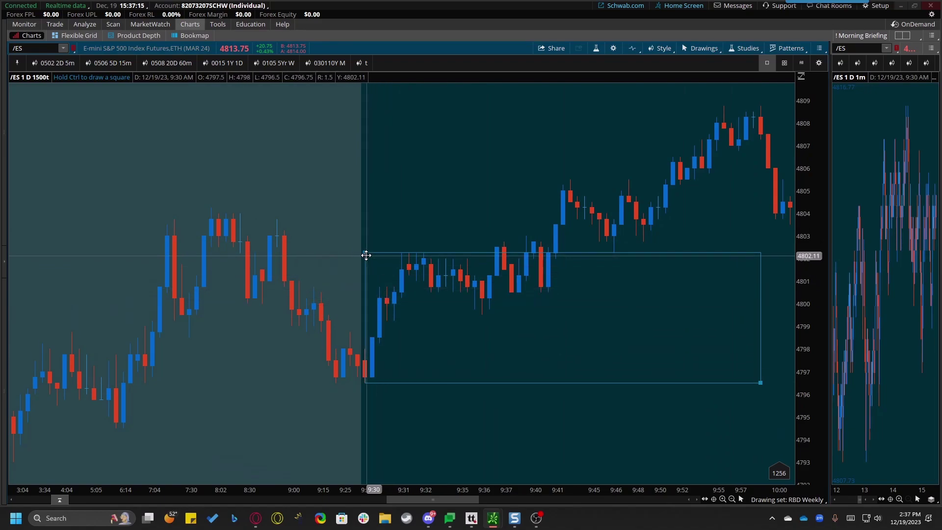
{"action": "left_click_drag", "start_coordinate": [366, 256], "coordinate": [379, 286]}
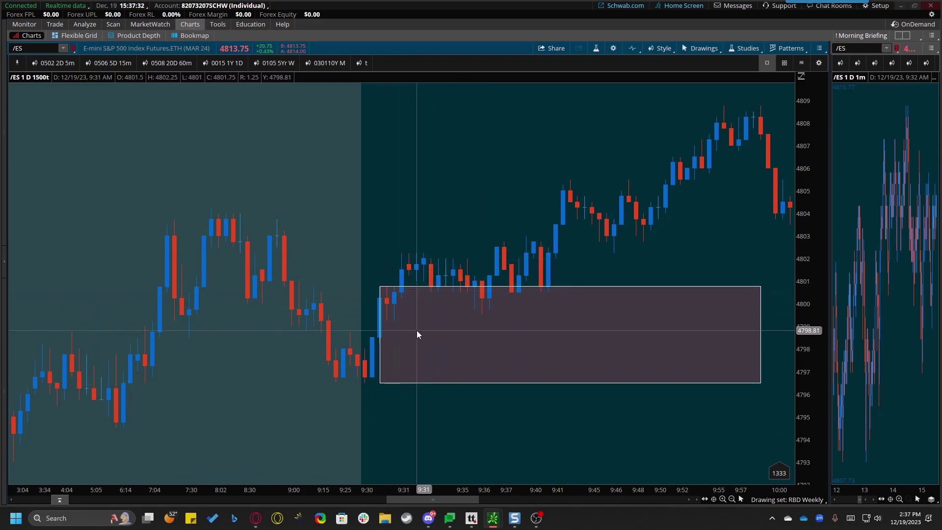
{"action": "left_click_drag", "start_coordinate": [381, 287], "coordinate": [402, 253]}
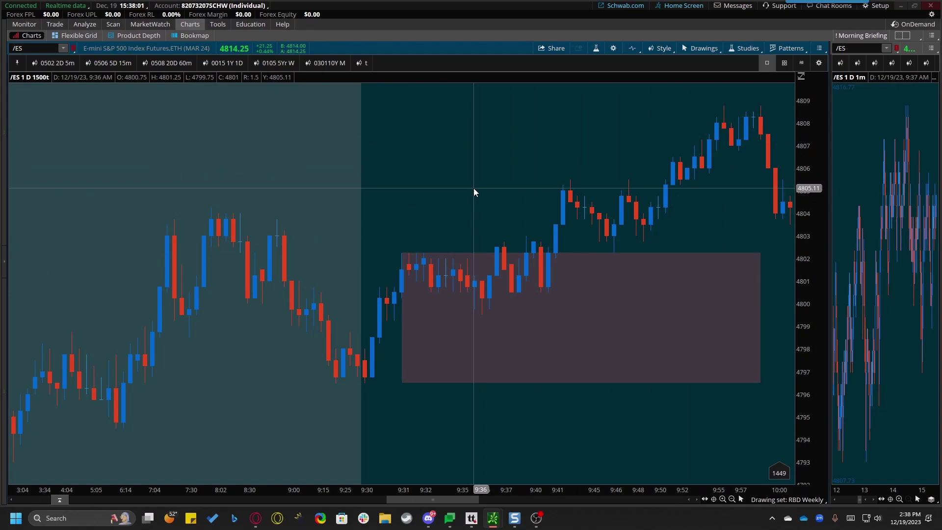
Delete the /ES opening-range box and load AFRM on the 2-day 5-minute preset
{"action": "left_click", "coordinate": [568, 293]}
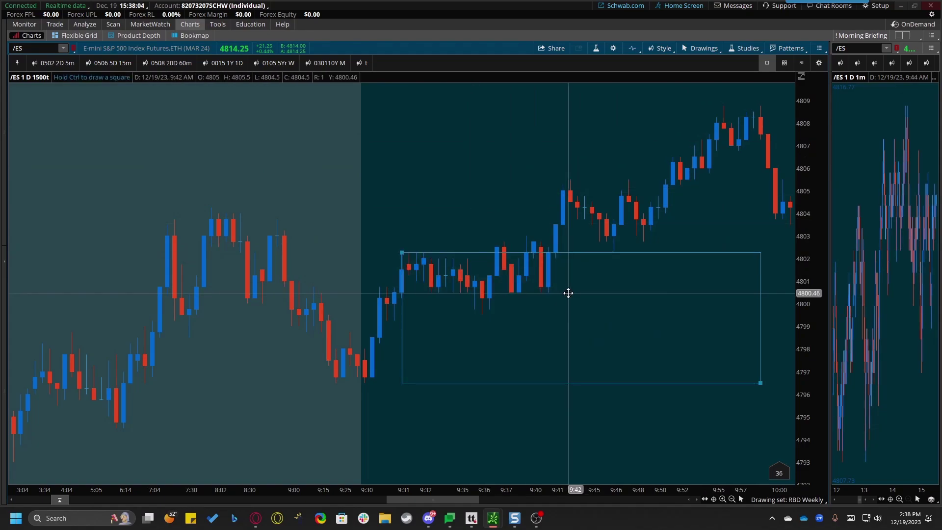
{"action": "key", "text": "Delete"}
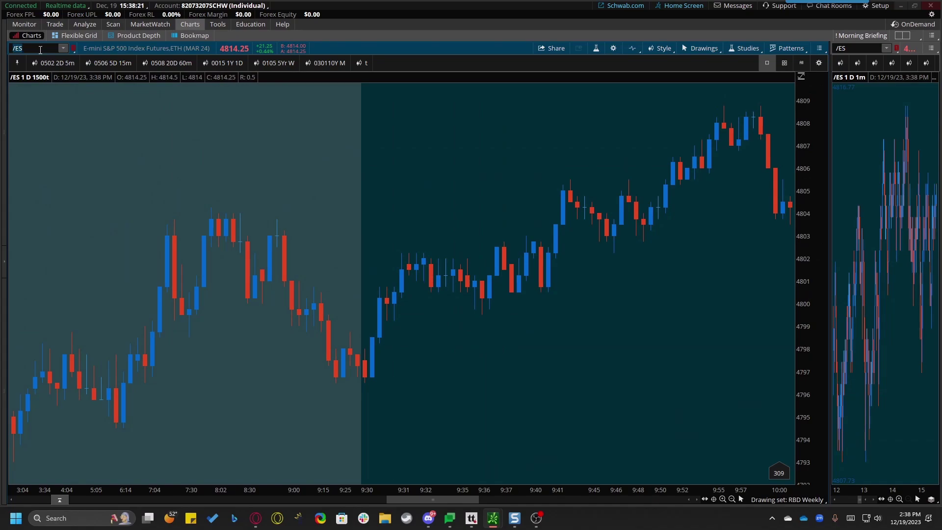
{"action": "left_click", "coordinate": [41, 50]}
{"action": "type", "text": "AFRM"}
{"action": "key", "text": "Return"}
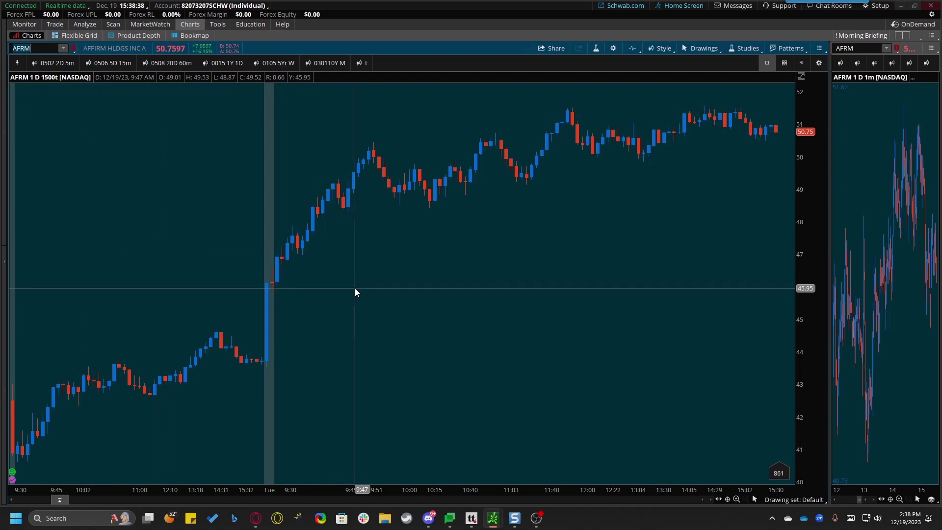
{"action": "key", "text": "F2"}
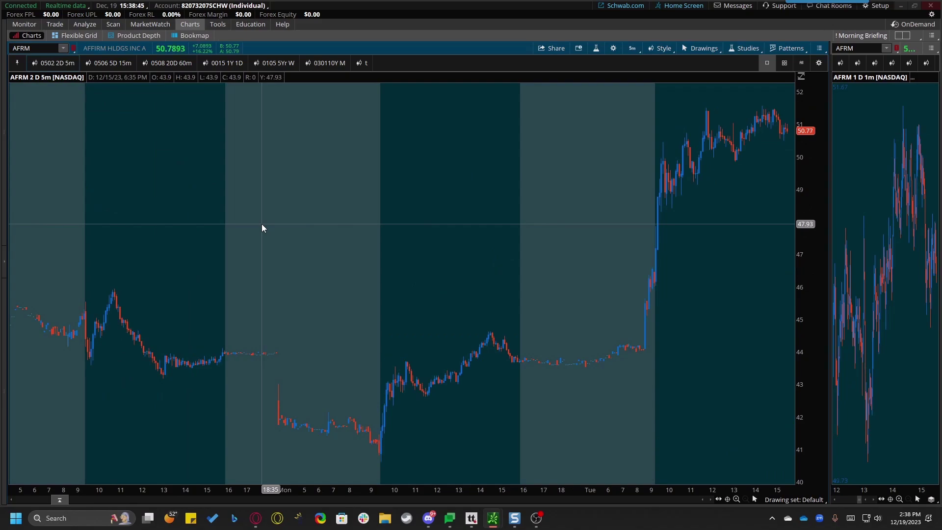
Mark the 9:30 candle's $47.87 high and $46.03 low with price lines, then delete the $47.87 line
{"action": "left_click_drag", "start_coordinate": [621, 192], "coordinate": [729, 278]}
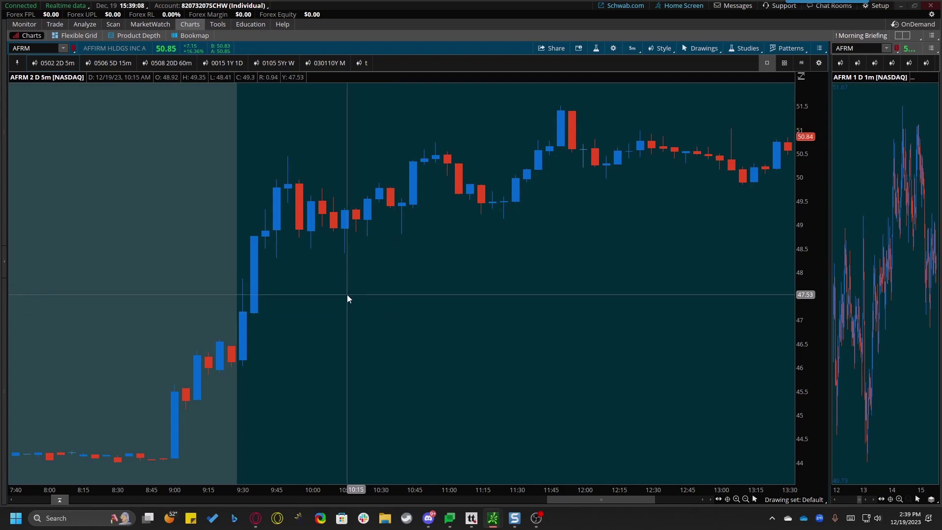
{"action": "right_click", "coordinate": [242, 328]}
{"action": "left_click", "coordinate": [270, 354]}
{"action": "left_click", "coordinate": [383, 310]}
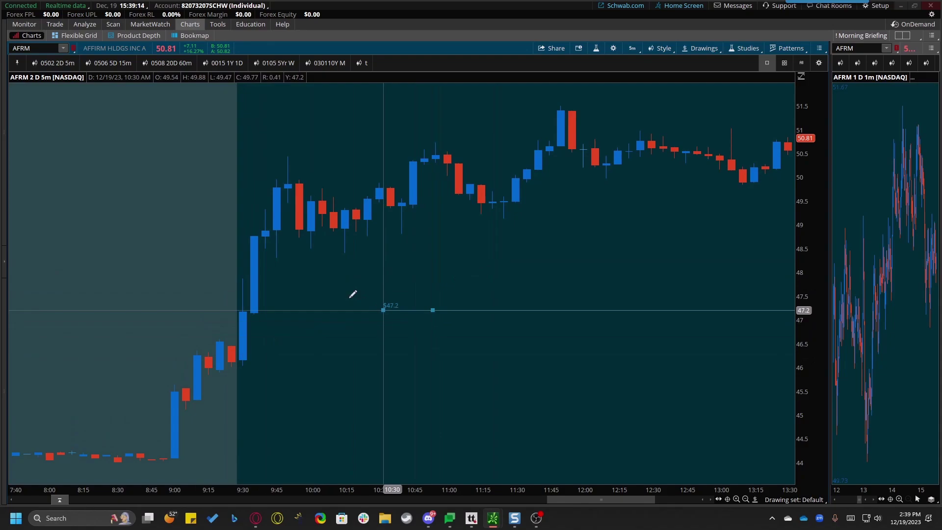
{"action": "left_click", "coordinate": [242, 278]}
{"action": "left_click", "coordinate": [243, 365]}
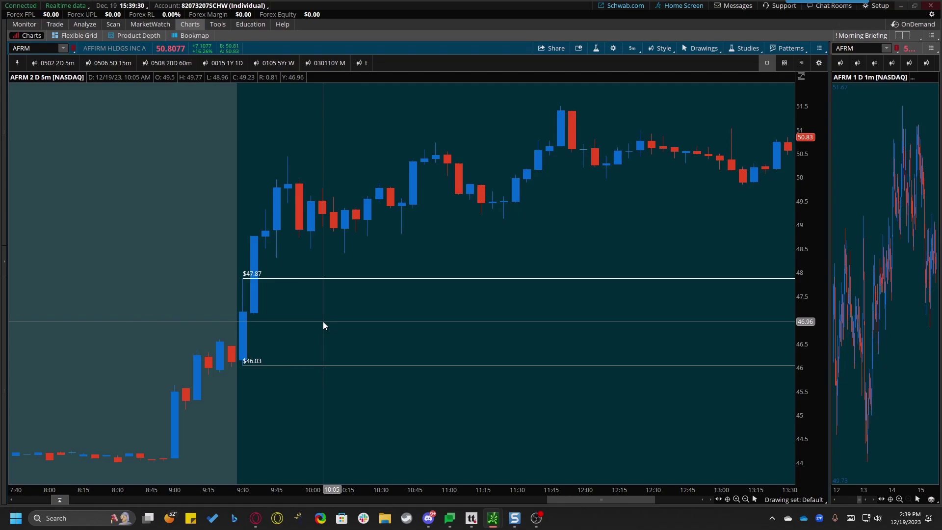
{"action": "key", "text": "Delete"}
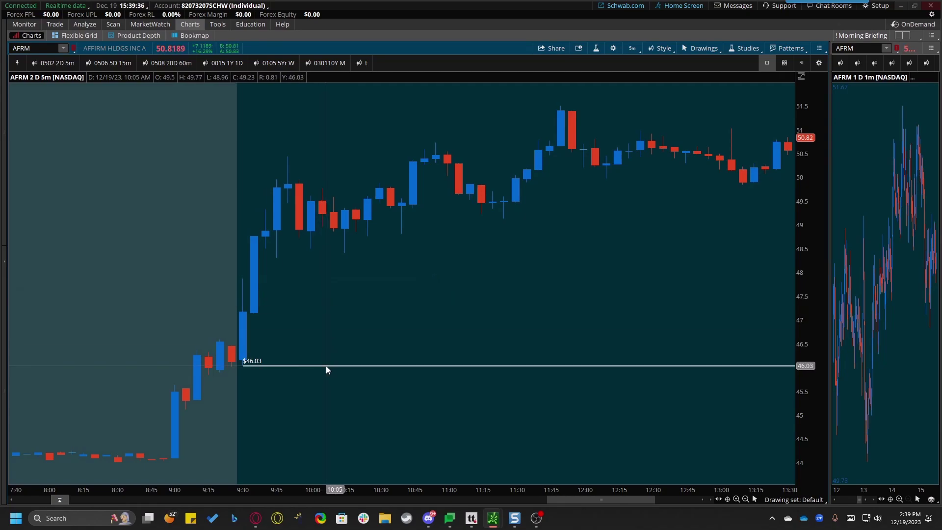
Delete the $46.03 line and draw quadrant lines on the first candle from $47.87 to $46.03
{"action": "left_click", "coordinate": [326, 365]}
{"action": "key", "text": "Delete"}
{"action": "middle_click", "coordinate": [360, 289]}
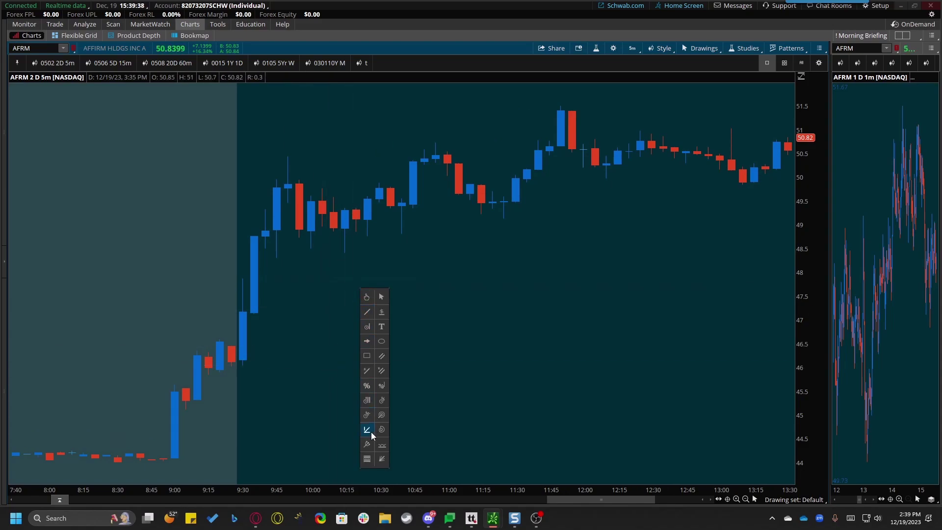
{"action": "left_click", "coordinate": [367, 462]}
{"action": "left_click", "coordinate": [244, 278]}
{"action": "left_click", "coordinate": [245, 365]}
Hide the 75% and 25% quadrant levels
{"action": "middle_click", "coordinate": [335, 412]}
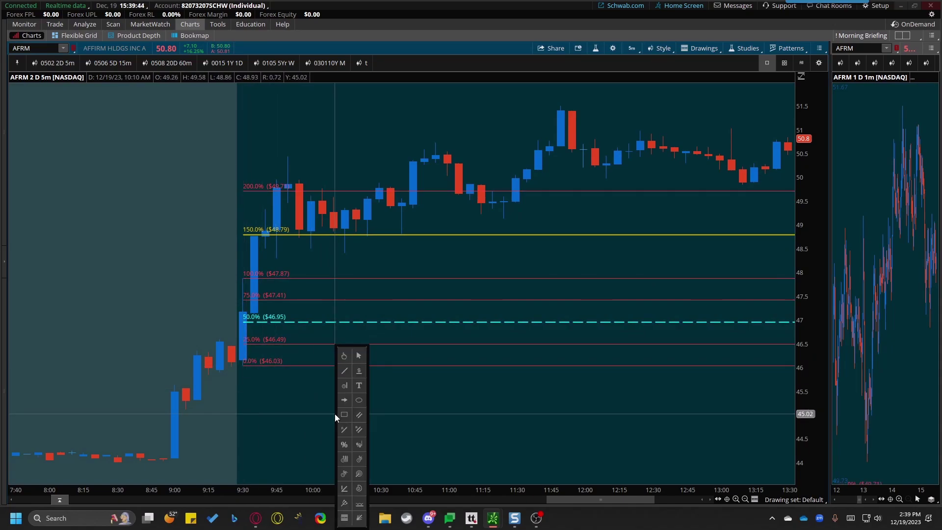
{"action": "left_click", "coordinate": [360, 355]}
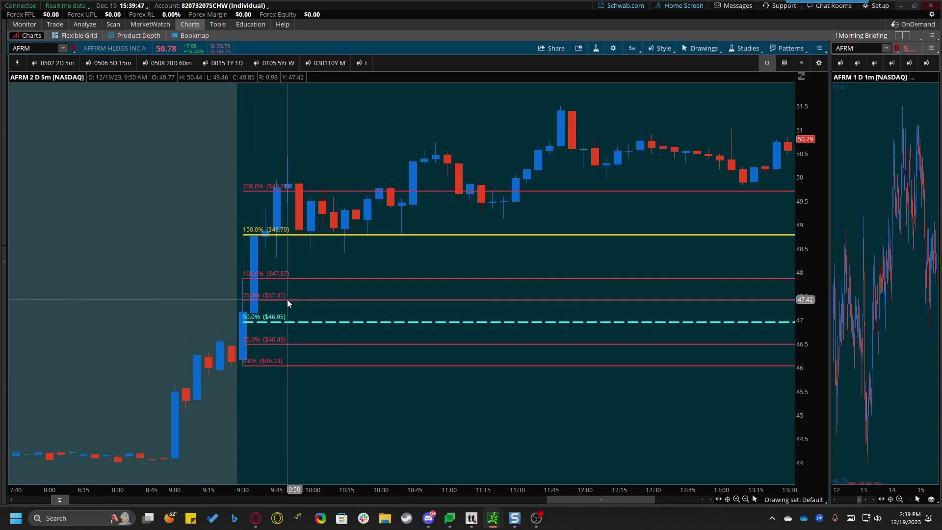
{"action": "key", "text": "alt"}
{"action": "left_click", "coordinate": [312, 342]}
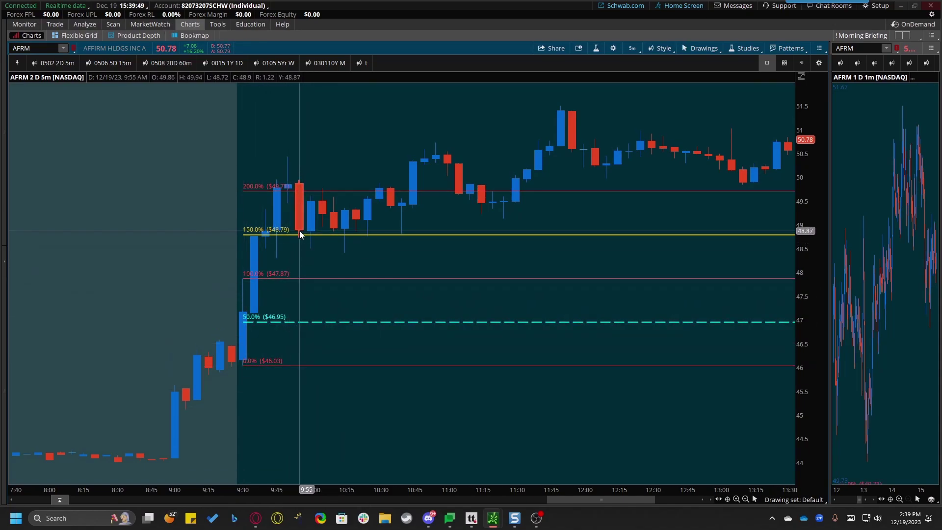
Draw a shaded box over the $46.03–$47.87 range and move it into the 100–200% zone
{"action": "middle_click", "coordinate": [300, 292]}
{"action": "left_click", "coordinate": [311, 363]}
{"action": "left_click", "coordinate": [242, 366]}
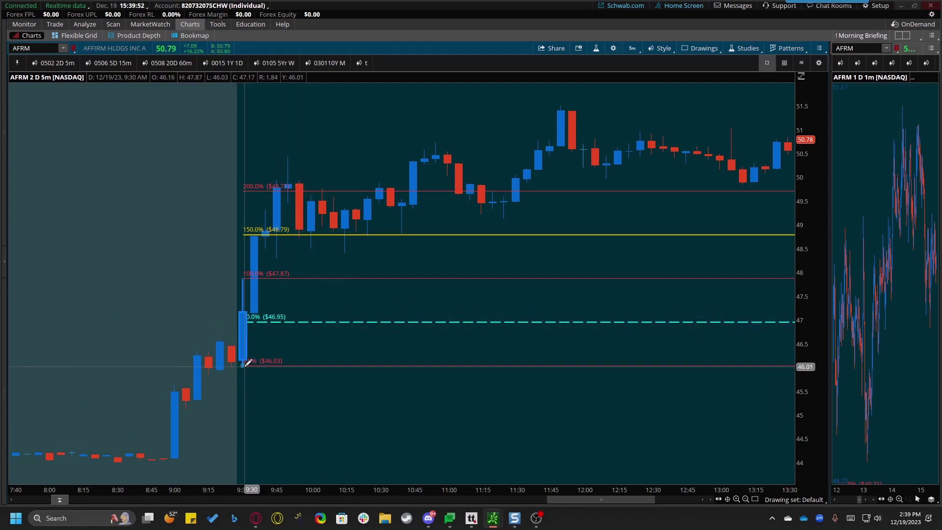
{"action": "left_click", "coordinate": [456, 278]}
{"action": "middle_click", "coordinate": [361, 398]}
{"action": "left_click", "coordinate": [378, 357]}
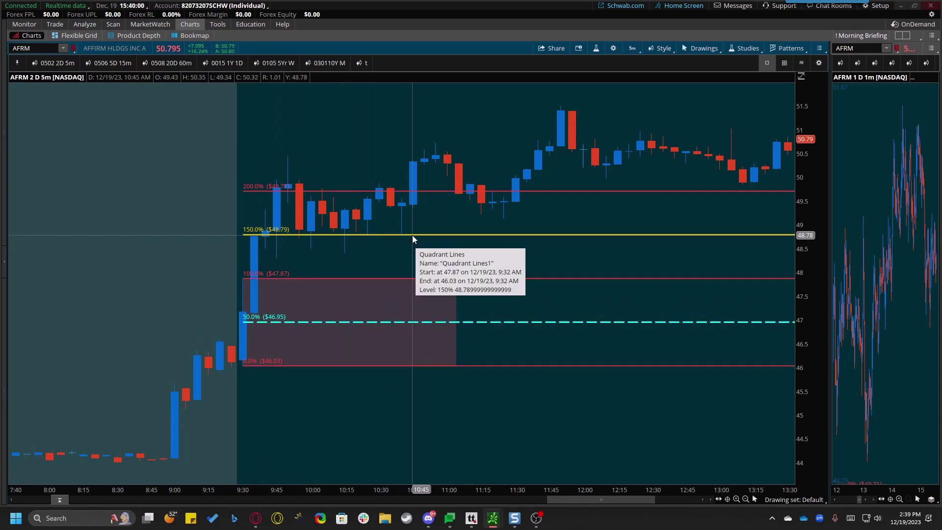
{"action": "left_click_drag", "start_coordinate": [407, 299], "coordinate": [458, 211]}
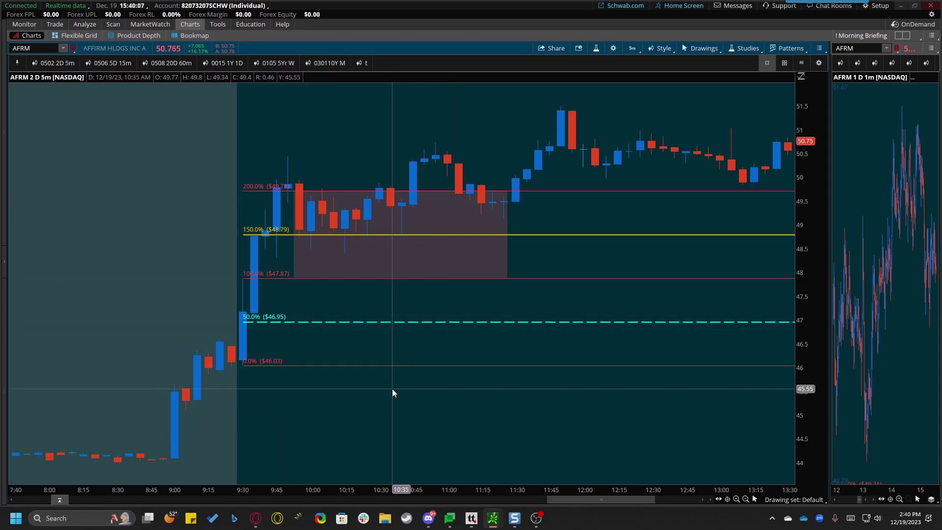
Enable the 2.5 and 3 coefficients in the Quadrant Lines properties, adding $50.63 and $51.55 levels
{"action": "double_click", "coordinate": [520, 191]}
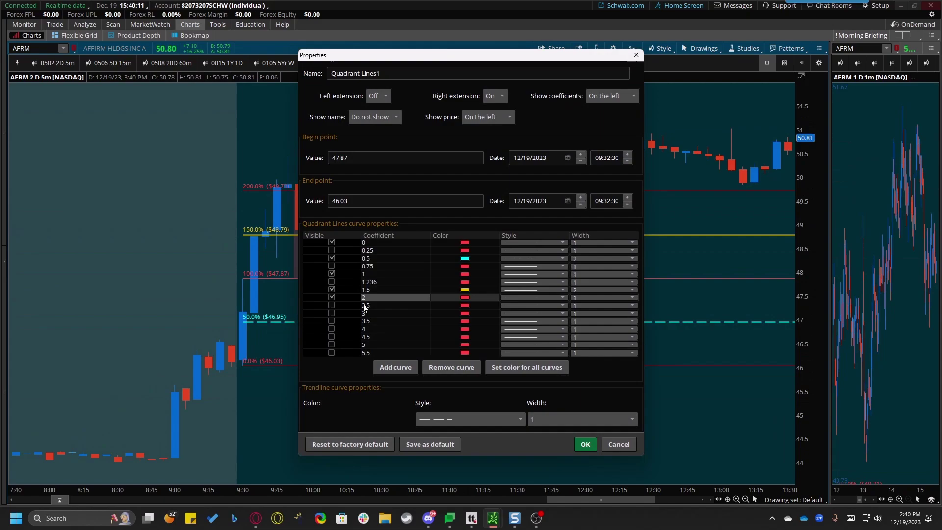
{"action": "left_click", "coordinate": [331, 305]}
{"action": "left_click", "coordinate": [332, 313]}
{"action": "key", "text": "Return"}
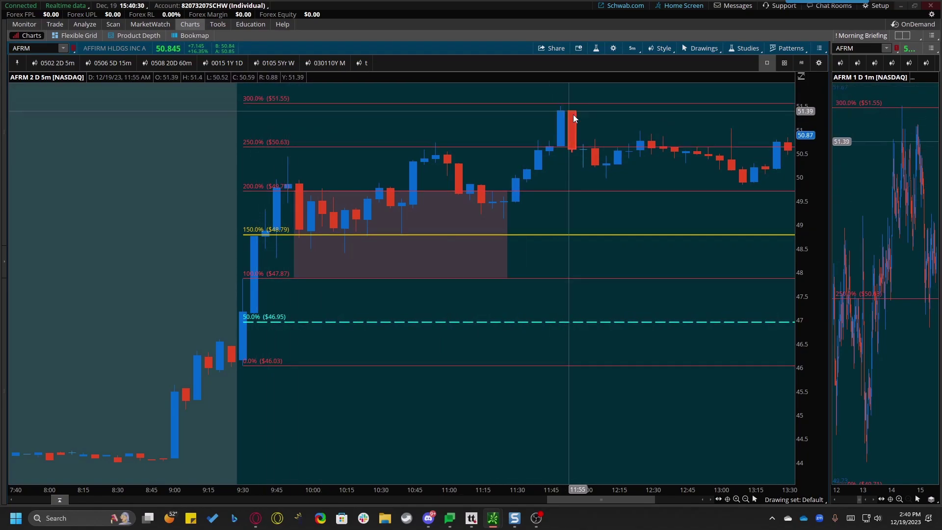
Zoom out and copy the shaded box into the 0–100% and 200–300% quadrant zones as a staircase
{"action": "scroll", "coordinate": [724, 120], "scroll_direction": "down", "scroll_amount": 3}
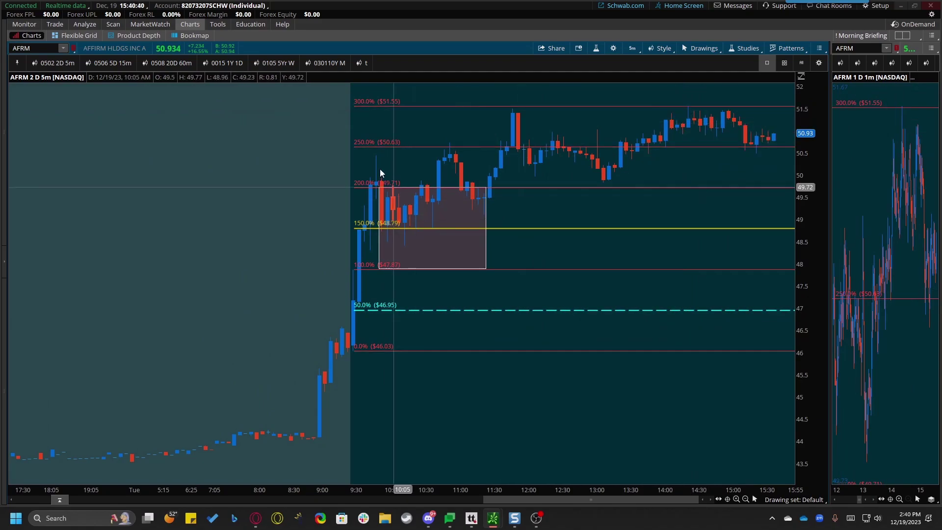
{"action": "left_click_drag", "start_coordinate": [414, 254], "coordinate": [542, 332]}
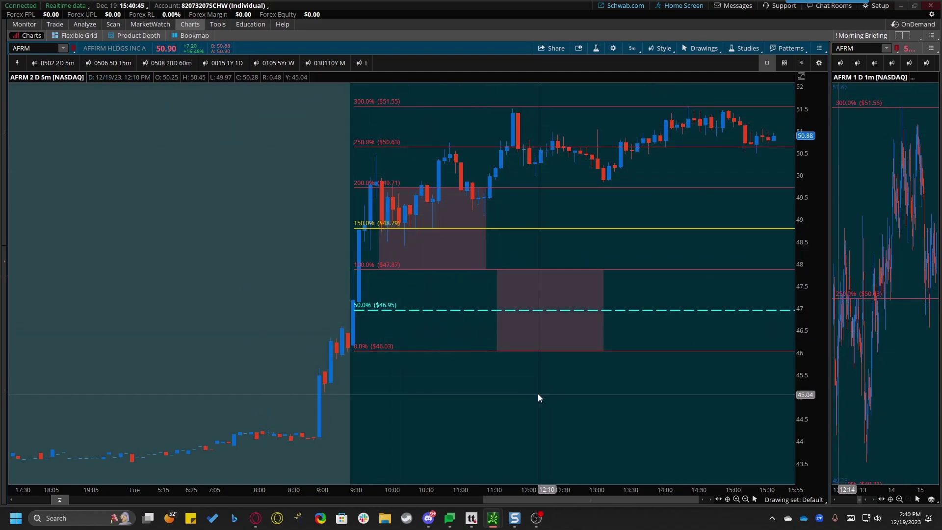
{"action": "left_click", "coordinate": [448, 242]}
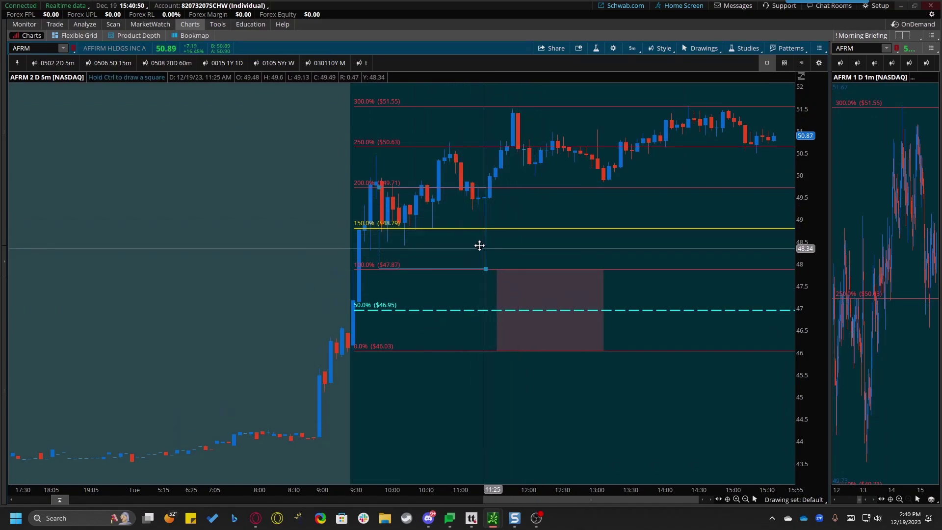
{"action": "mouse_move", "coordinate": [480, 245]}
{"action": "left_mouse_down"}
{"action": "mouse_move", "coordinate": [529, 173]}
{"action": "mouse_move", "coordinate": [554, 169]}
{"action": "mouse_move", "coordinate": [528, 181]}
{"action": "mouse_move", "coordinate": [529, 219]}
{"action": "mouse_move", "coordinate": [548, 248]}
{"action": "mouse_move", "coordinate": [534, 247]}
{"action": "left_mouse_up"}
{"action": "left_click", "coordinate": [538, 158]}
{"action": "left_click", "coordinate": [368, 108]}
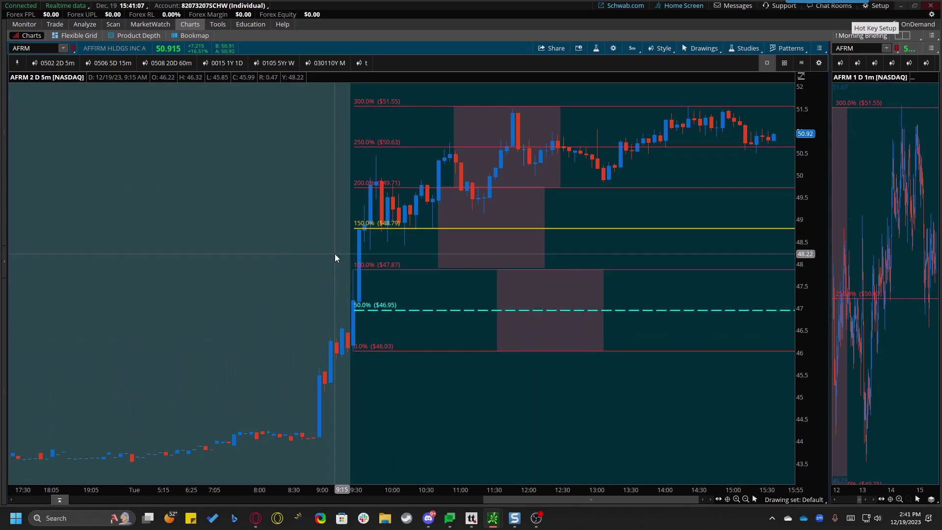
{"action": "key", "text": "ctrl+shift+p"}
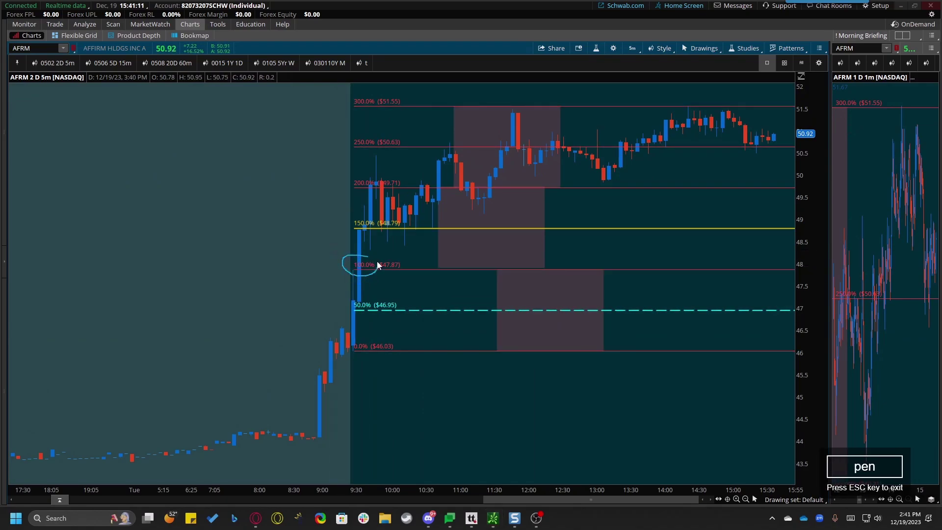
{"action": "left_click_drag", "start_coordinate": [390, 337], "coordinate": [363, 337]}
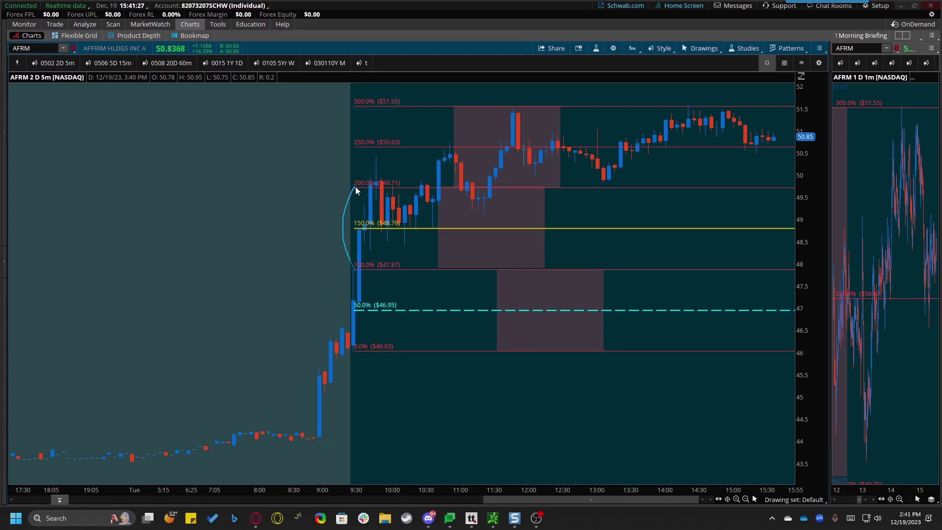
{"action": "mouse_move", "coordinate": [356, 190]}
{"action": "left_mouse_down"}
{"action": "mouse_move", "coordinate": [351, 157]}
{"action": "mouse_move", "coordinate": [376, 105]}
{"action": "left_mouse_up"}
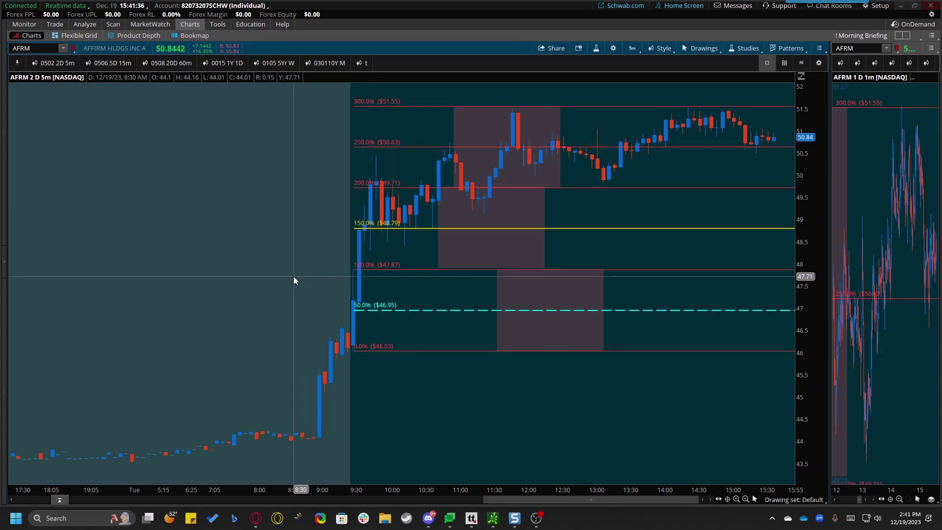
Draw a second Quadrant Lines set from $47.87 down to $46.03, extending to 350% ($41.43), and zoom out
{"action": "left_click", "coordinate": [395, 349]}
{"action": "left_click", "coordinate": [268, 348]}
{"action": "left_click", "coordinate": [354, 397]}
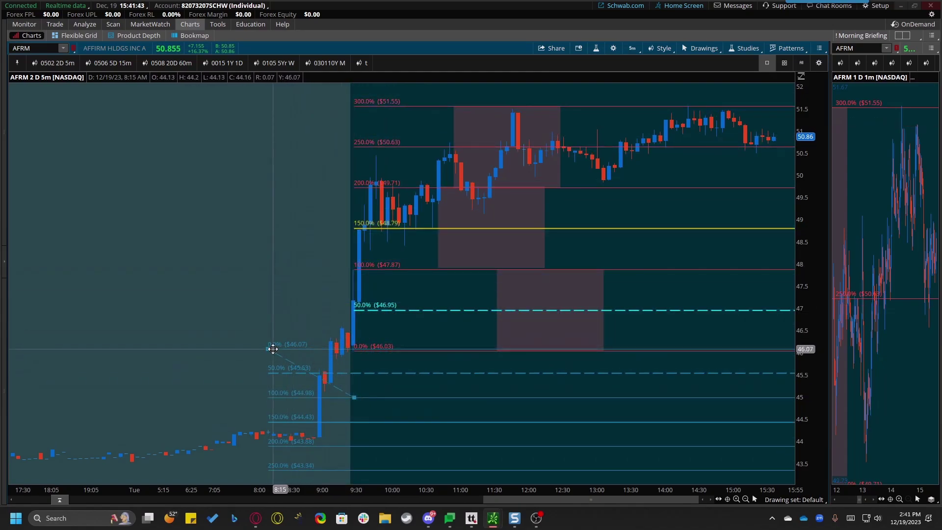
{"action": "left_click_drag", "start_coordinate": [280, 338], "coordinate": [353, 268]}
{"action": "left_click_drag", "start_coordinate": [355, 397], "coordinate": [354, 351]}
{"action": "left_click_drag", "start_coordinate": [803, 216], "coordinate": [798, 243]}
{"action": "key", "text": "alt"}
{"action": "scroll", "coordinate": [286, 233], "scroll_direction": "down", "scroll_amount": 5}
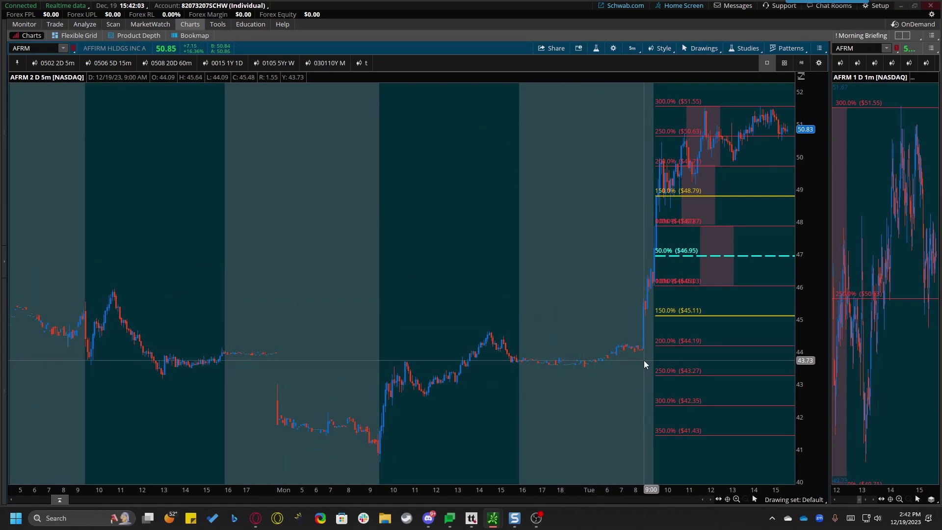
Delete the downward level set, the shaded boxes and the remaining quadrant level set
{"action": "mouse_move", "coordinate": [702, 318]}
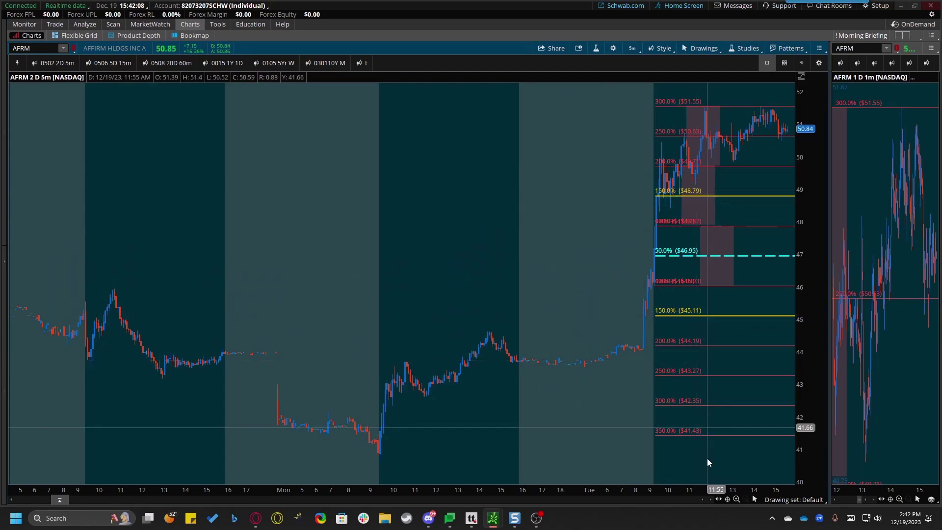
{"action": "left_click", "coordinate": [732, 315]}
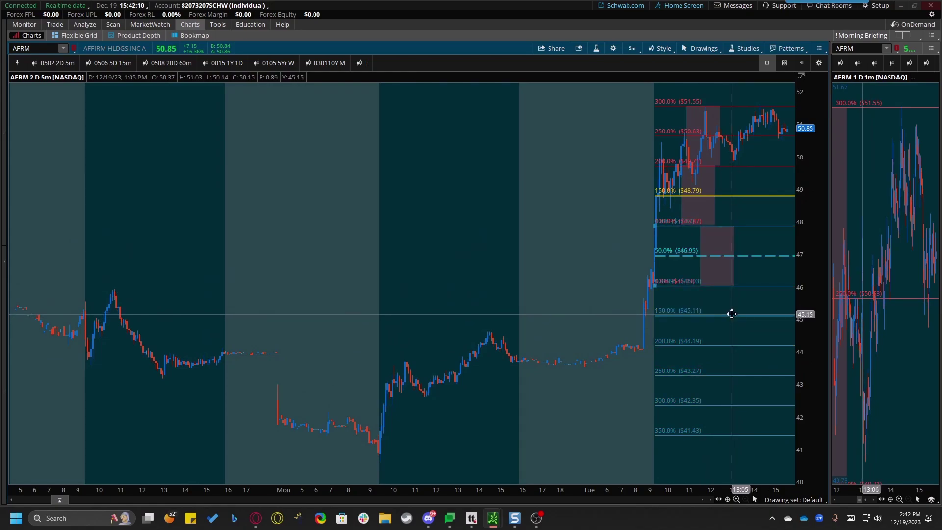
{"action": "key", "text": "Delete"}
{"action": "key", "text": "Delete"}
{"action": "left_click", "coordinate": [714, 155]}
{"action": "key", "text": "Delete"}
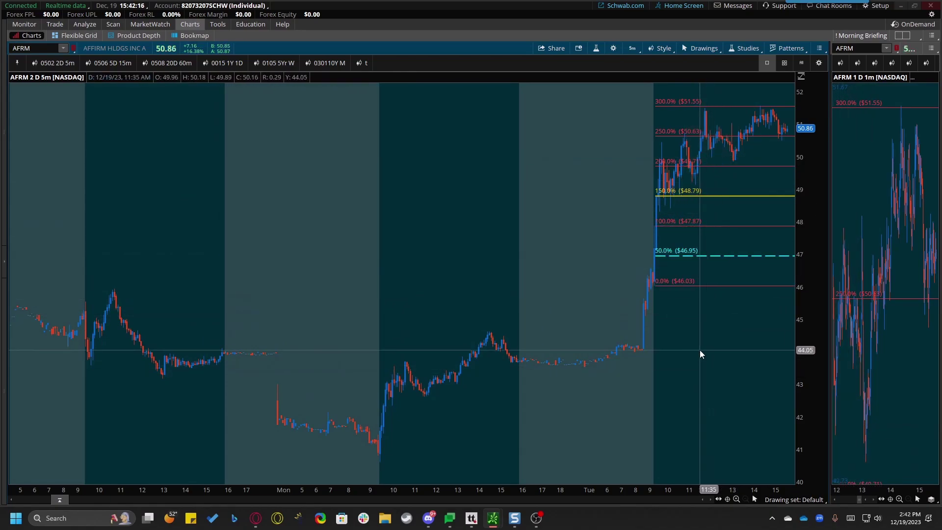
{"action": "left_click", "coordinate": [713, 285]}
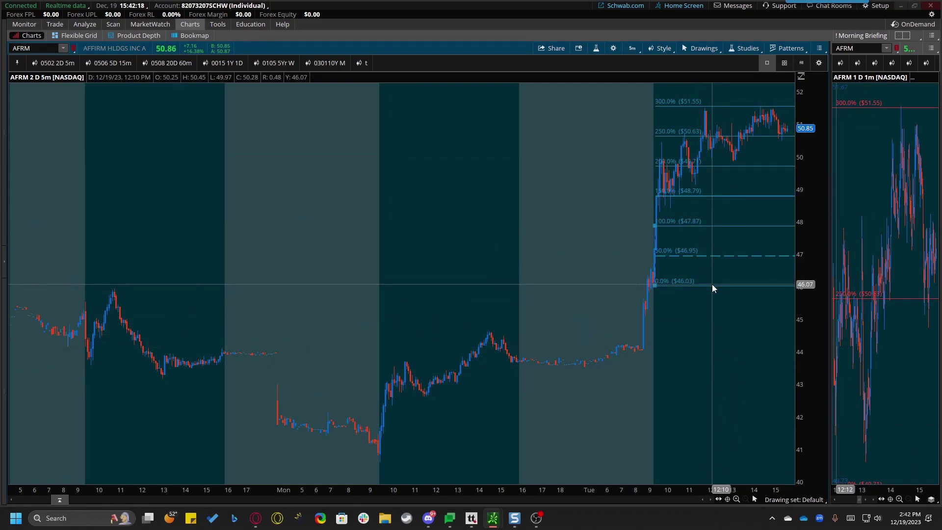
{"action": "key", "text": "Delete"}
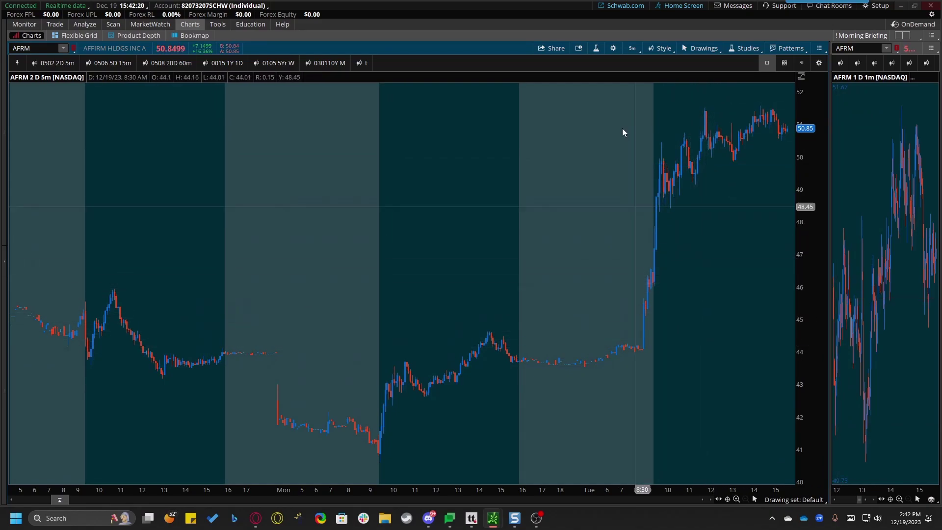
Add the PersonsPivots study found by searching 'person', then reopen Edit Studies to remove it
{"action": "left_click", "coordinate": [596, 48]}
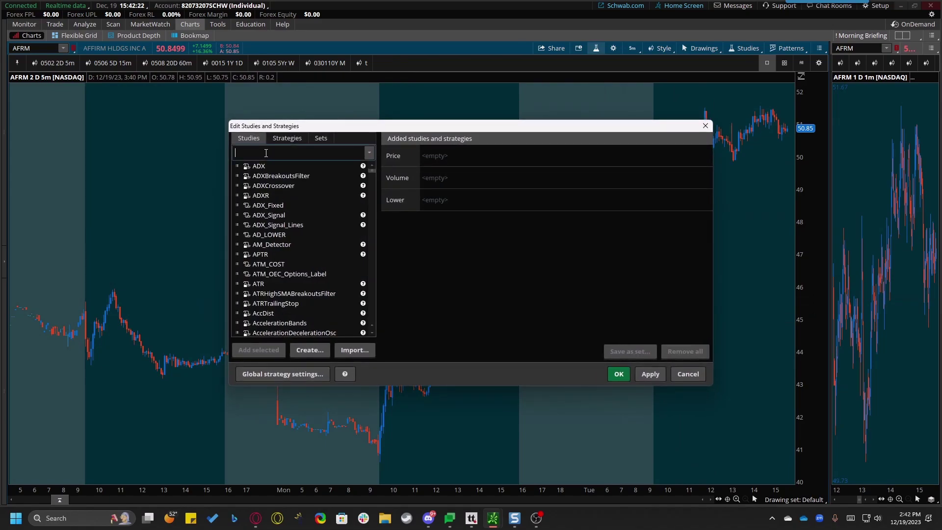
{"action": "type", "text": "person"}
{"action": "double_click", "coordinate": [265, 176]}
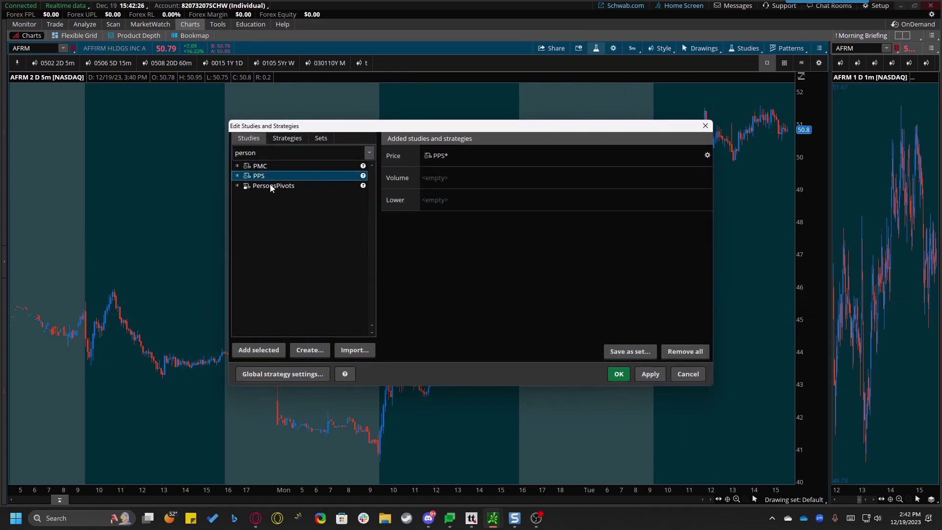
{"action": "left_click", "coordinate": [262, 186]}
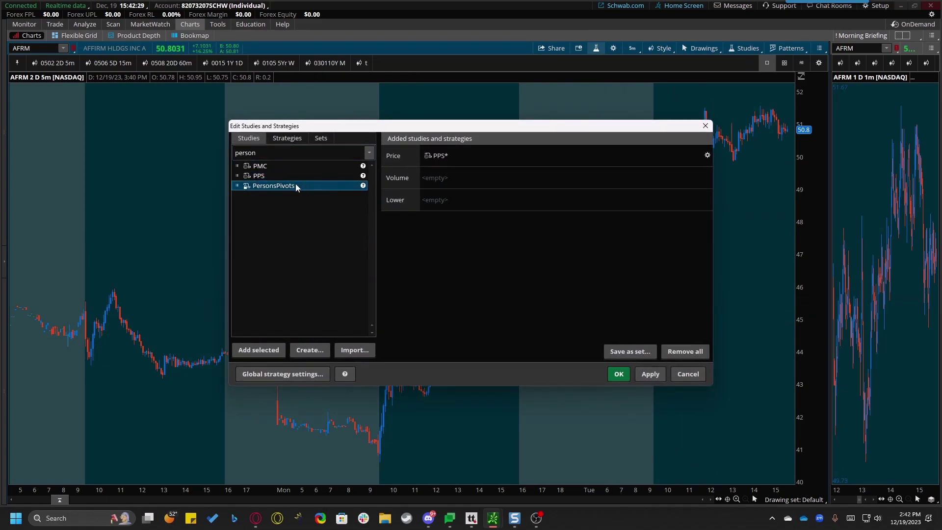
{"action": "double_click", "coordinate": [275, 186]}
{"action": "key", "text": "Return"}
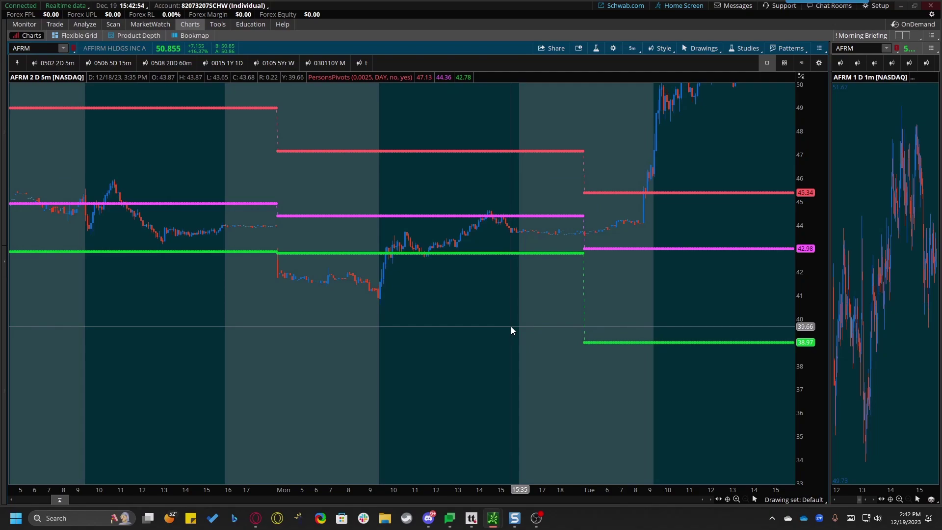
{"action": "left_click", "coordinate": [596, 48]}
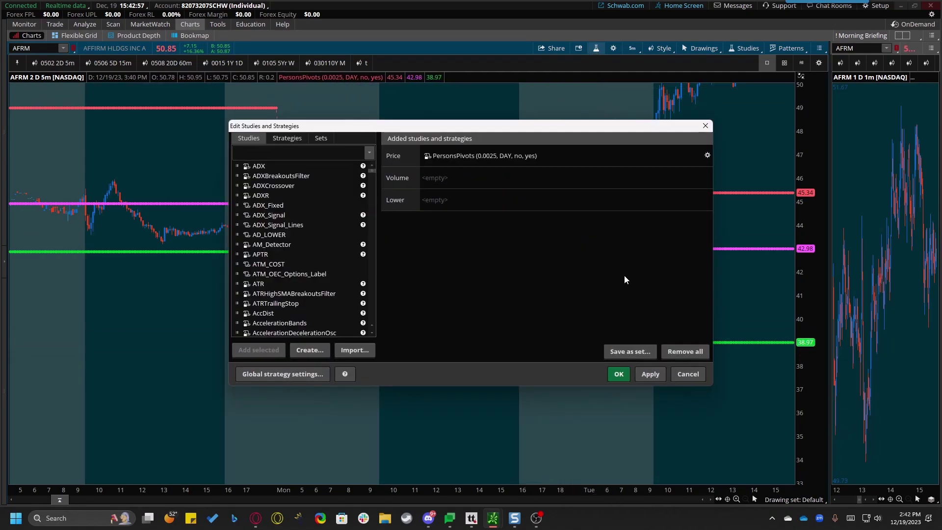
Apply the PersonsPivots removal and turn on 'Show volume subgraph' beneath the AFRM candles
{"action": "left_click", "coordinate": [618, 374]}
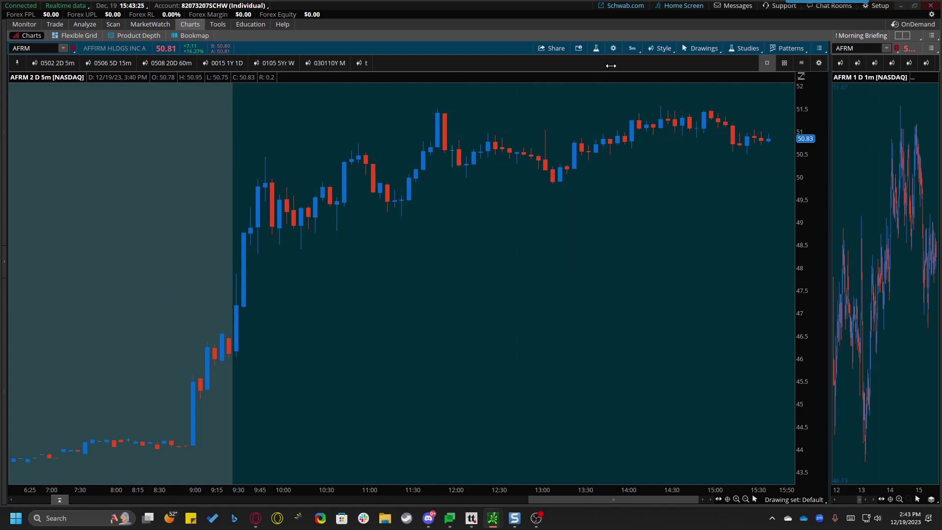
{"action": "left_click", "coordinate": [658, 48]}
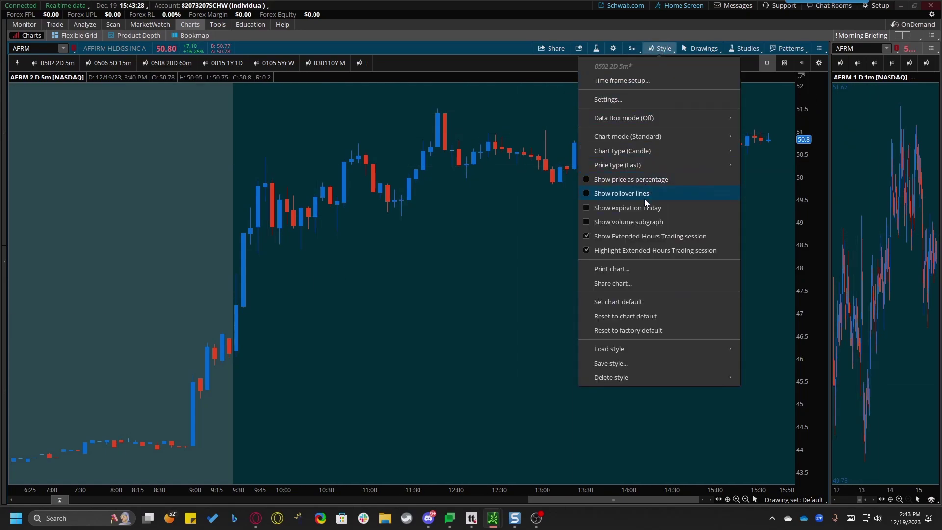
{"action": "left_click", "coordinate": [639, 224]}
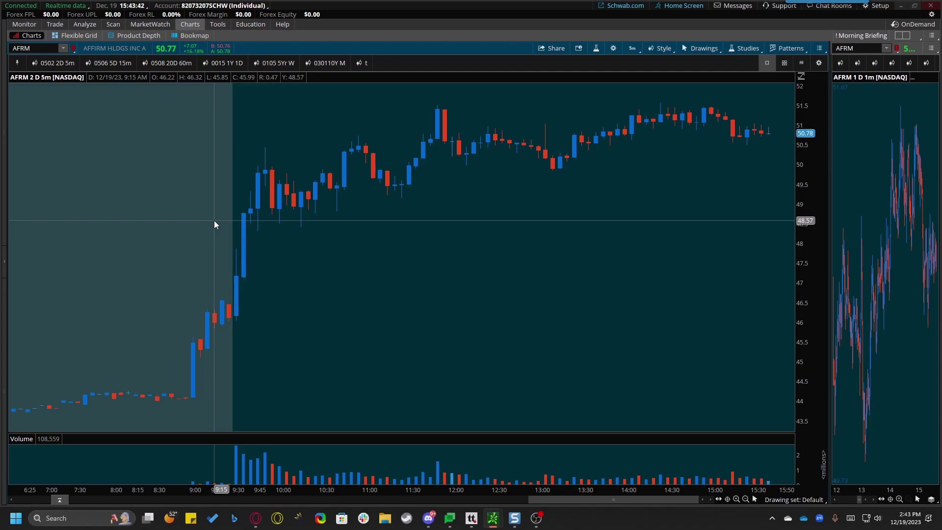
Zoom into the 9:05–11:40 morning candles and enlarge the volume pane to compare opening volume
{"action": "mouse_move", "coordinate": [200, 260]}
{"action": "left_mouse_down"}
{"action": "mouse_move", "coordinate": [208, 252]}
{"action": "mouse_move", "coordinate": [310, 313]}
{"action": "left_mouse_up"}
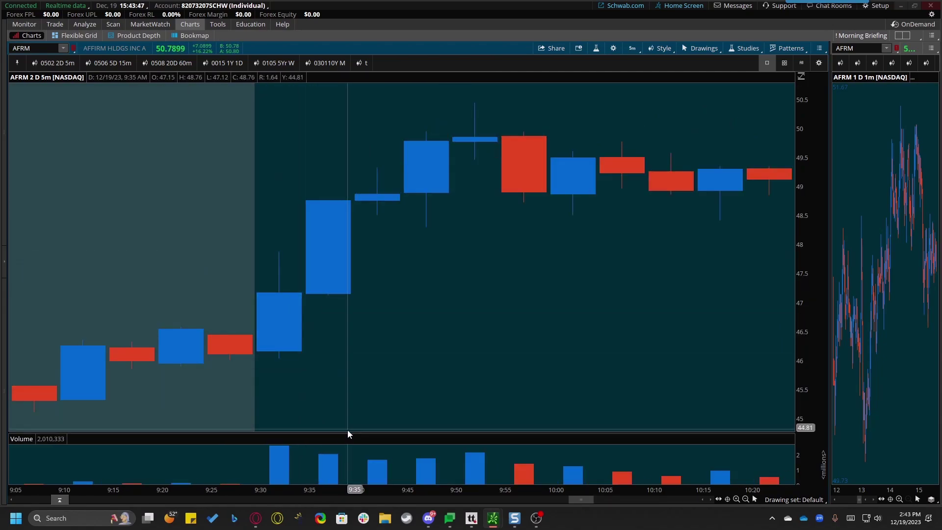
{"action": "left_click_drag", "start_coordinate": [347, 432], "coordinate": [384, 252]}
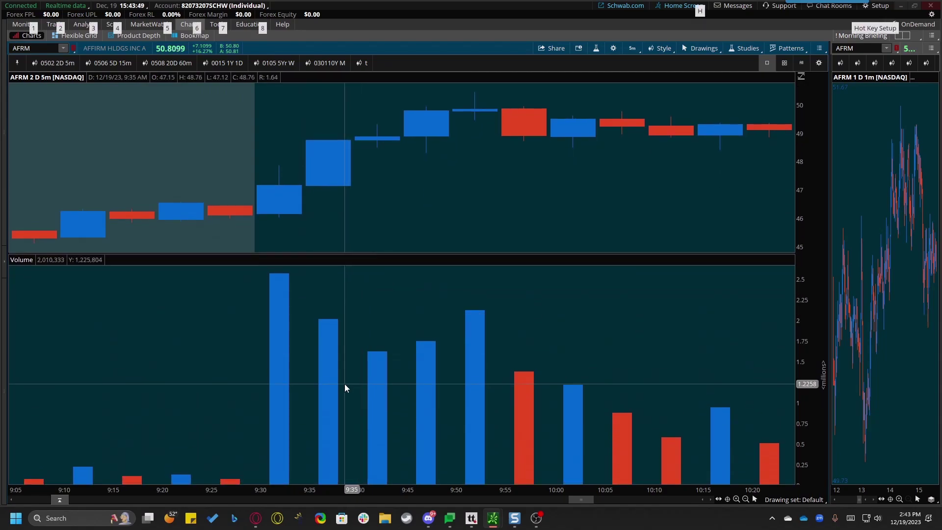
{"action": "scroll", "coordinate": [346, 385], "scroll_direction": "down", "scroll_amount": 3}
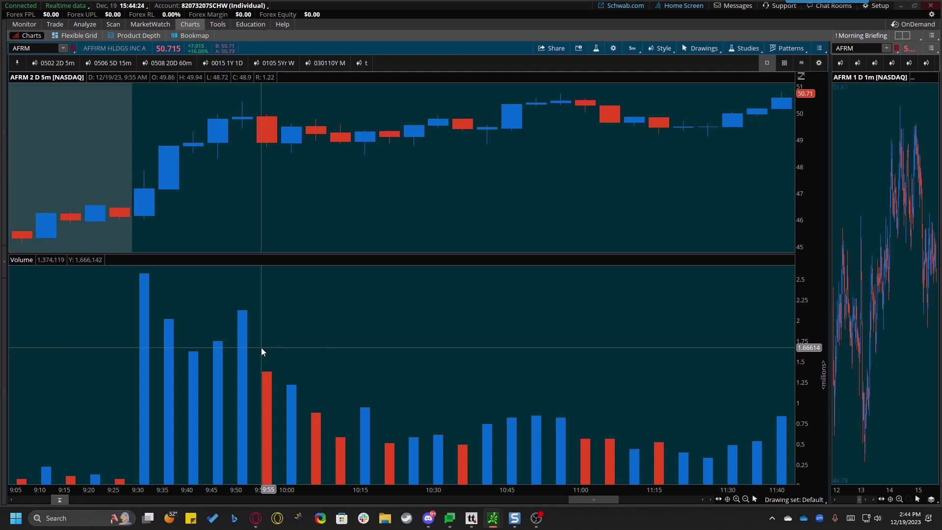
Shrink the volume pane and zoom out until Monday midday through Tuesday's session shows
{"action": "left_click_drag", "start_coordinate": [345, 255], "coordinate": [347, 427]}
{"action": "scroll", "coordinate": [363, 342], "scroll_direction": "down", "scroll_amount": 3}
{"action": "scroll", "coordinate": [304, 319], "scroll_direction": "down", "scroll_amount": 3}
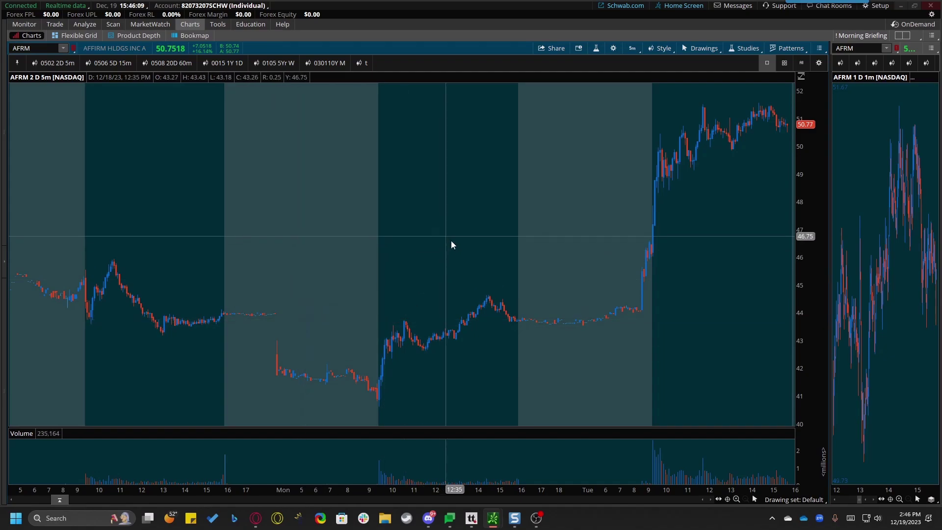
{"action": "scroll", "coordinate": [559, 314], "scroll_direction": "up", "scroll_amount": 3}
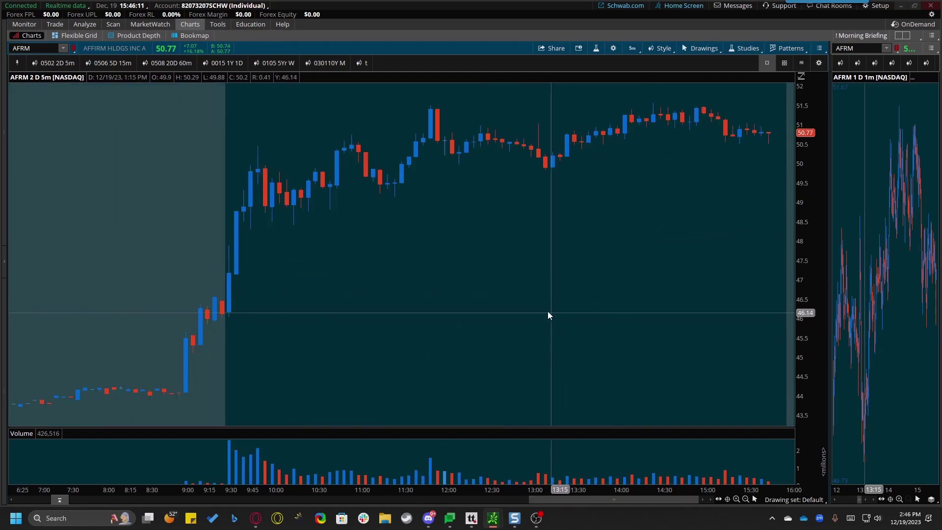
{"action": "scroll", "coordinate": [496, 296], "scroll_direction": "down", "scroll_amount": 3}
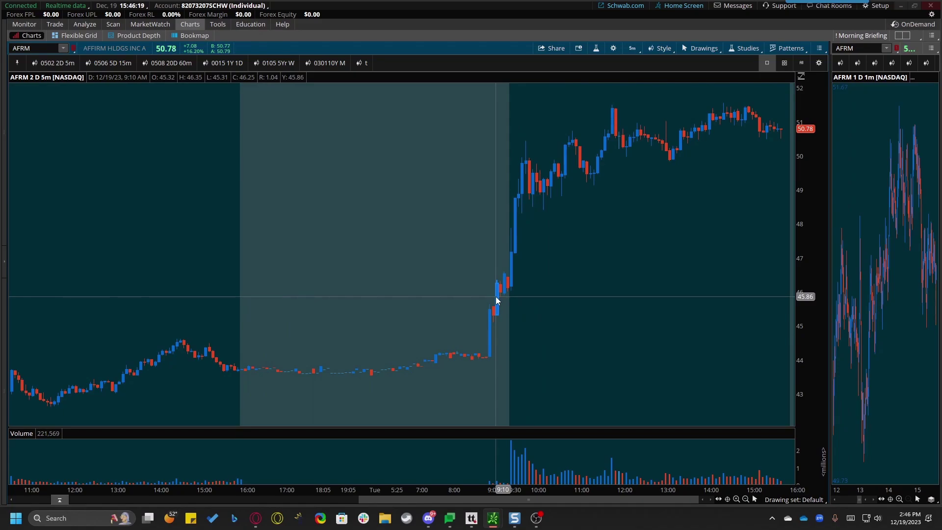
Change the chart symbol from AFRM to SPY on the 2-day 5-minute view
{"action": "left_click", "coordinate": [47, 46]}
{"action": "type", "text": "SPY"}
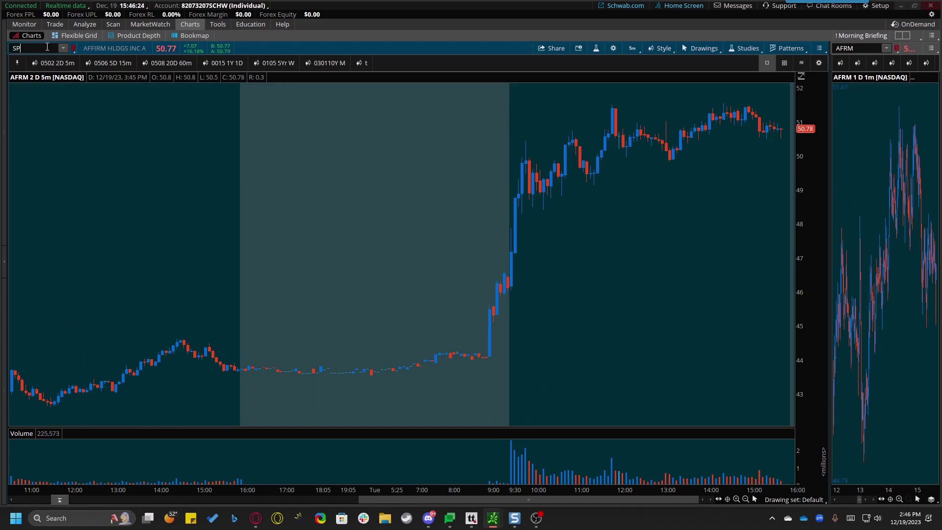
{"action": "key", "text": "Return"}
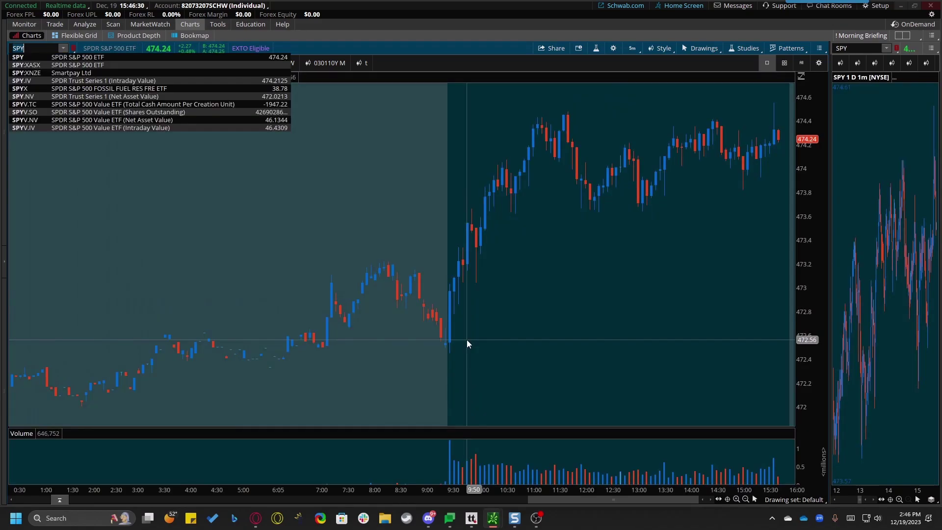
{"action": "left_click", "coordinate": [467, 340]}
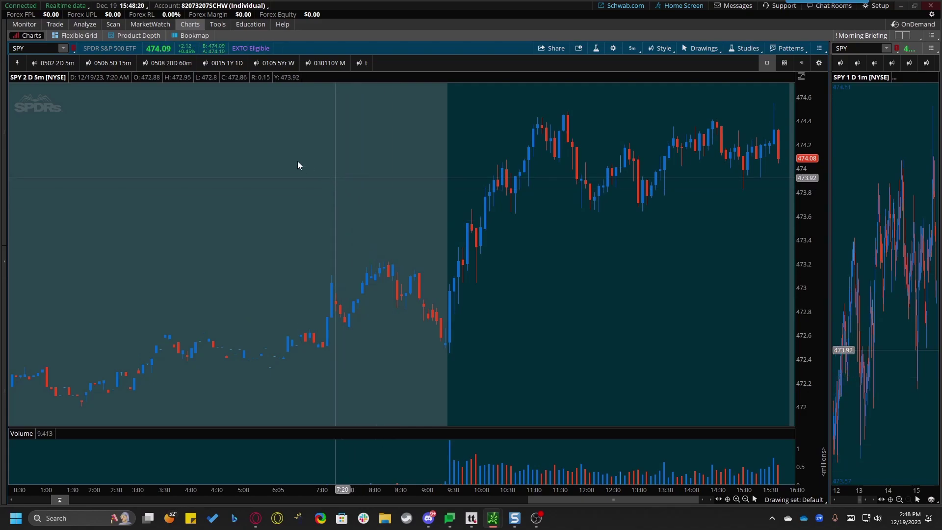
On the 5-day 15-minute chart, draw price levels at SPY's opening candle high $473.34 and low $472.45
{"action": "left_click", "coordinate": [124, 63]}
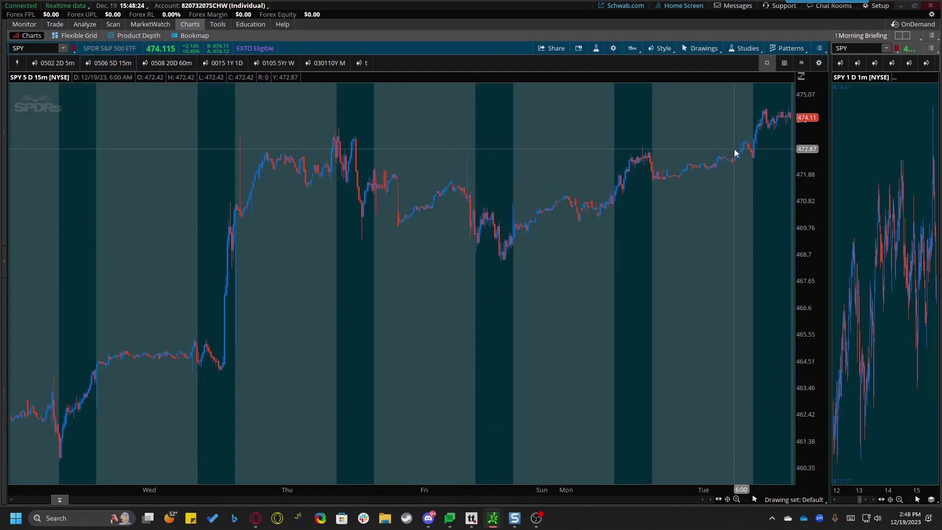
{"action": "left_click_drag", "start_coordinate": [736, 156], "coordinate": [790, 201]}
{"action": "left_click", "coordinate": [500, 300]}
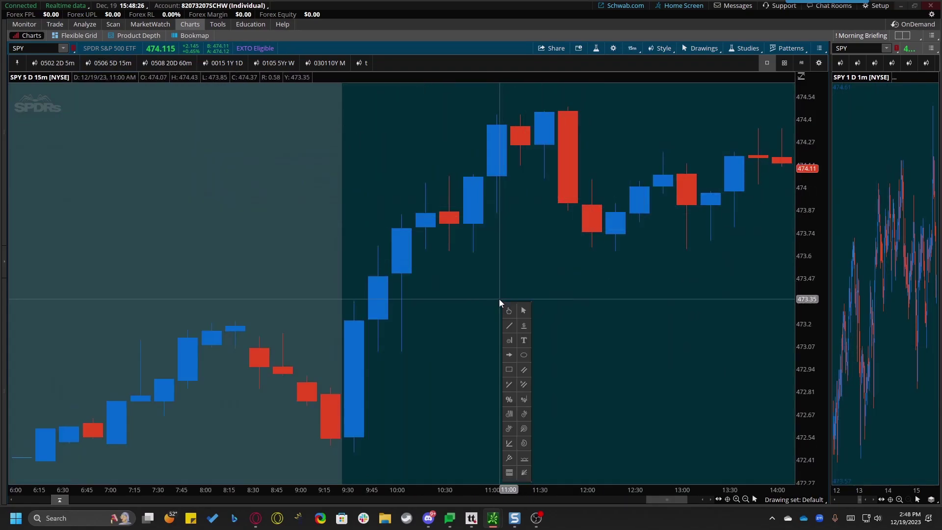
{"action": "left_click", "coordinate": [523, 326]}
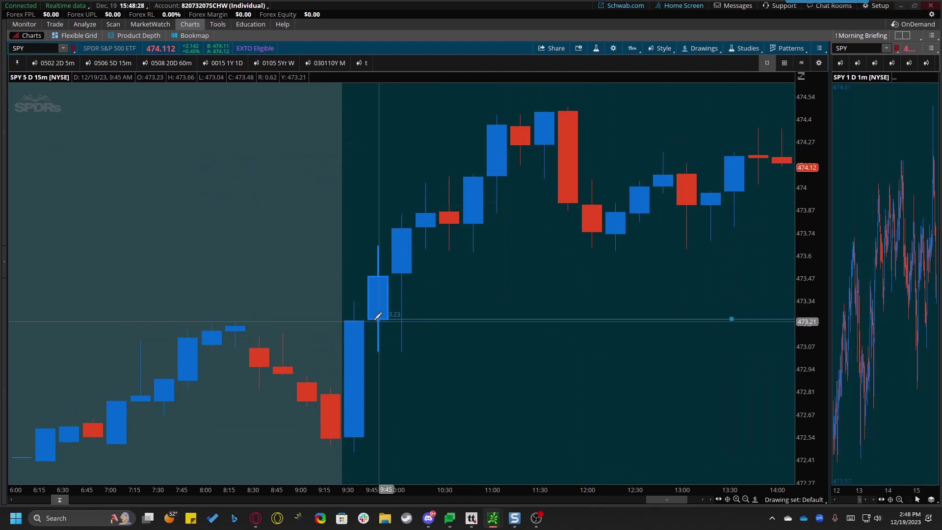
{"action": "left_click", "coordinate": [352, 300]}
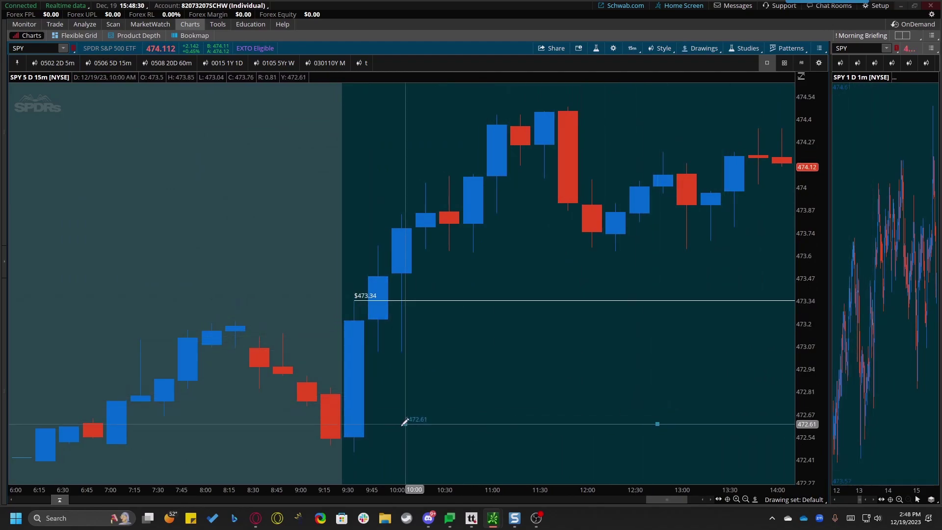
{"action": "left_click", "coordinate": [354, 451]}
Exit drawing mode and return to the 2-day 5-minute SPY chart
{"action": "left_click", "coordinate": [452, 358]}
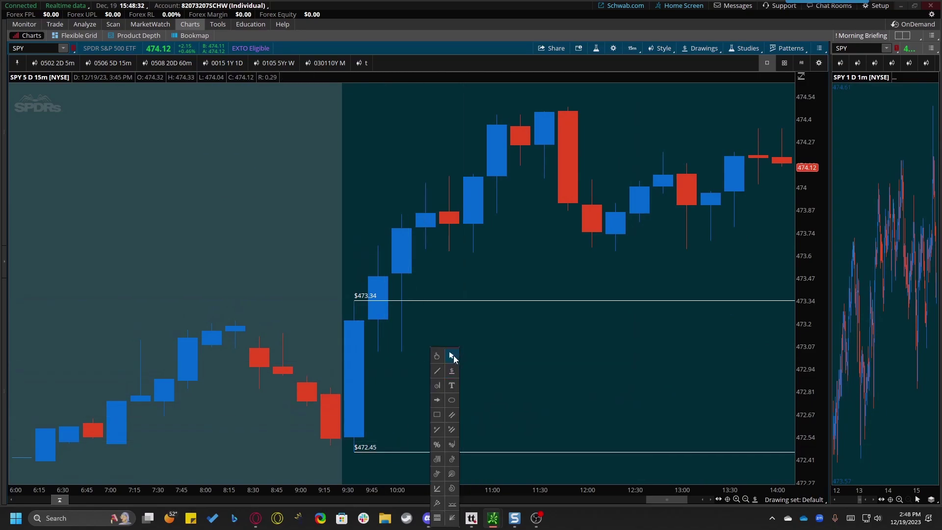
{"action": "left_click", "coordinate": [452, 357]}
{"action": "left_click", "coordinate": [54, 63]}
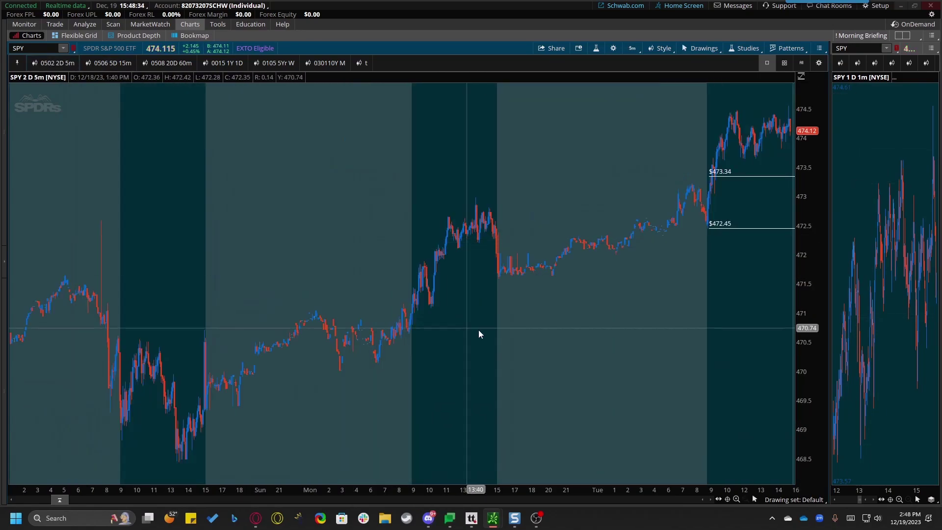
{"action": "scroll", "coordinate": [520, 328], "scroll_direction": "up", "scroll_amount": 5}
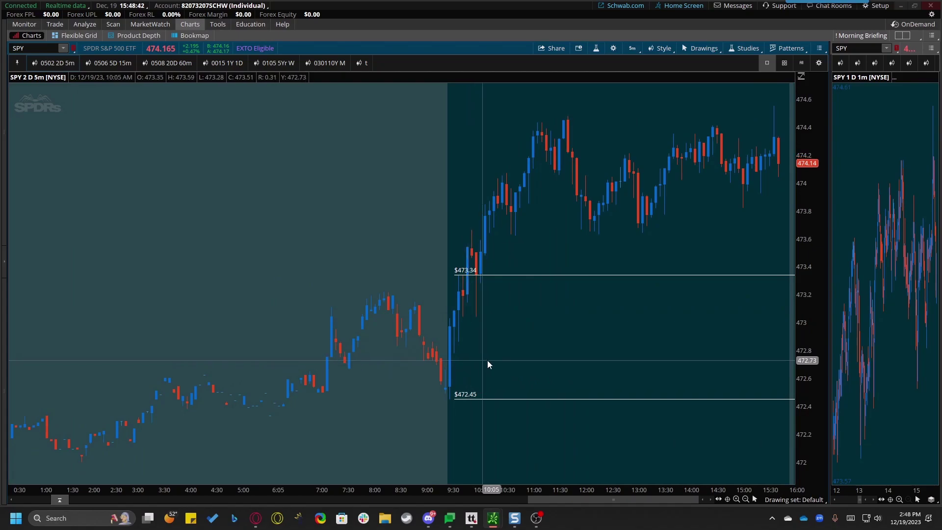
Load AFRM on the 20-day hourly chart
{"action": "type", "text": "AFRM"}
{"action": "key", "text": "Return"}
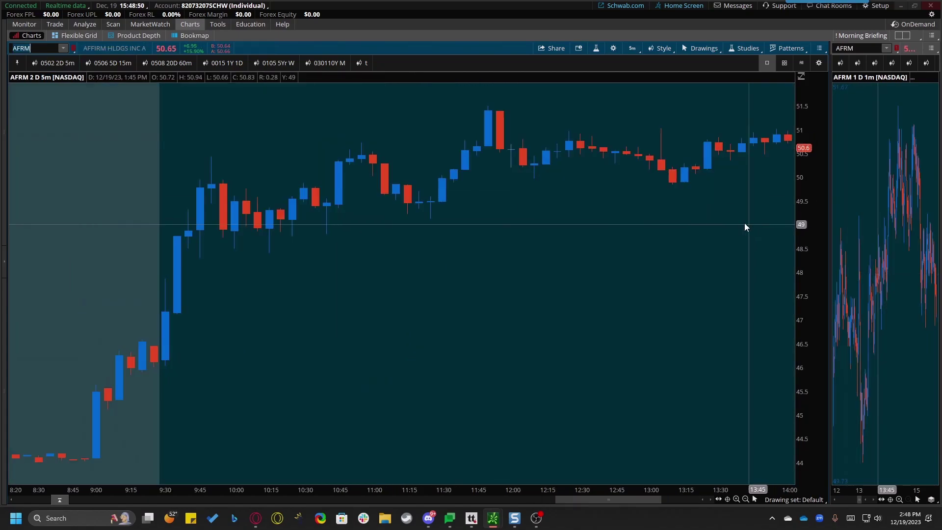
{"action": "left_click", "coordinate": [169, 63]}
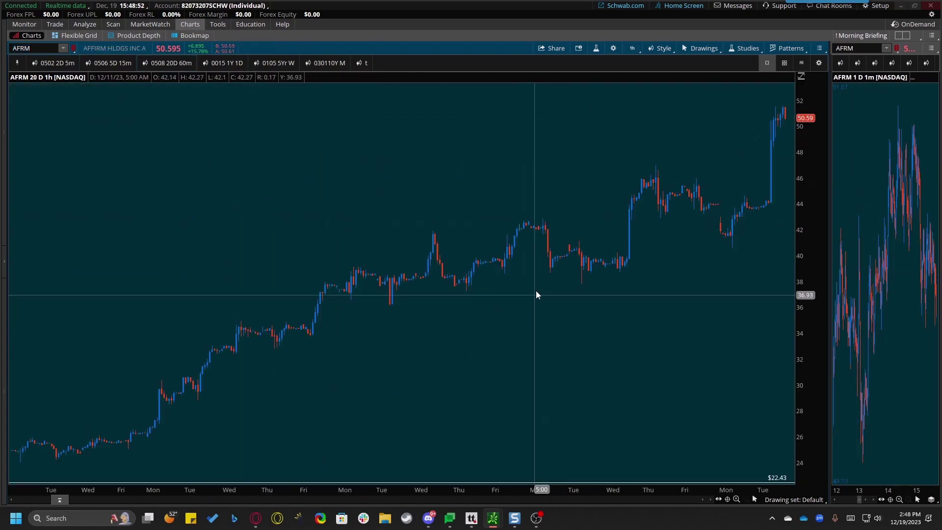
{"action": "scroll", "coordinate": [746, 273], "scroll_direction": "up", "scroll_amount": 5}
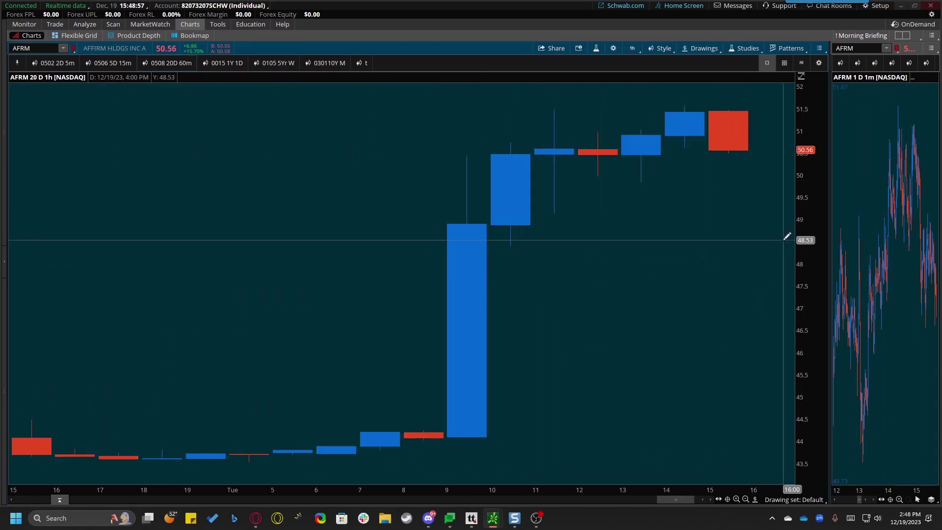
Add price levels at $50.44 and $44.09, then switch to the 2-day 5-minute chart
{"action": "left_click", "coordinate": [467, 155]}
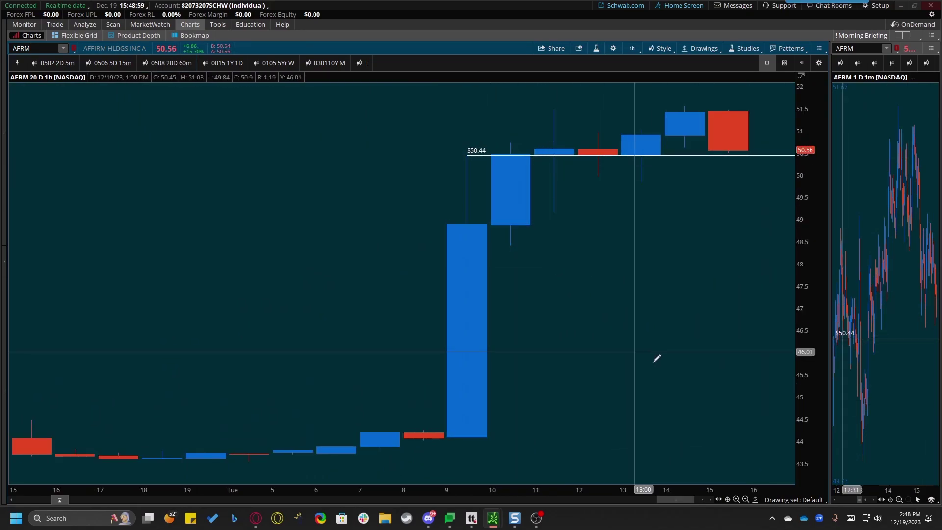
{"action": "left_click", "coordinate": [467, 436]}
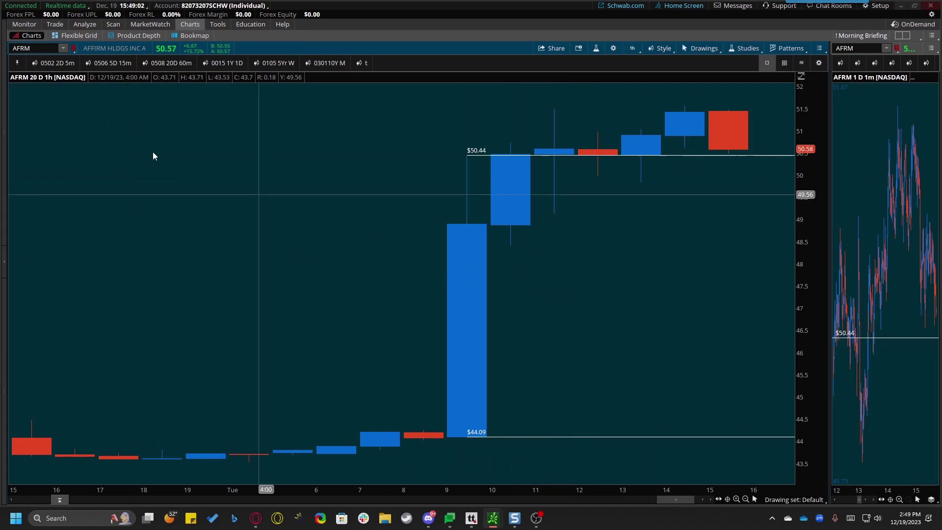
{"action": "left_click", "coordinate": [54, 62]}
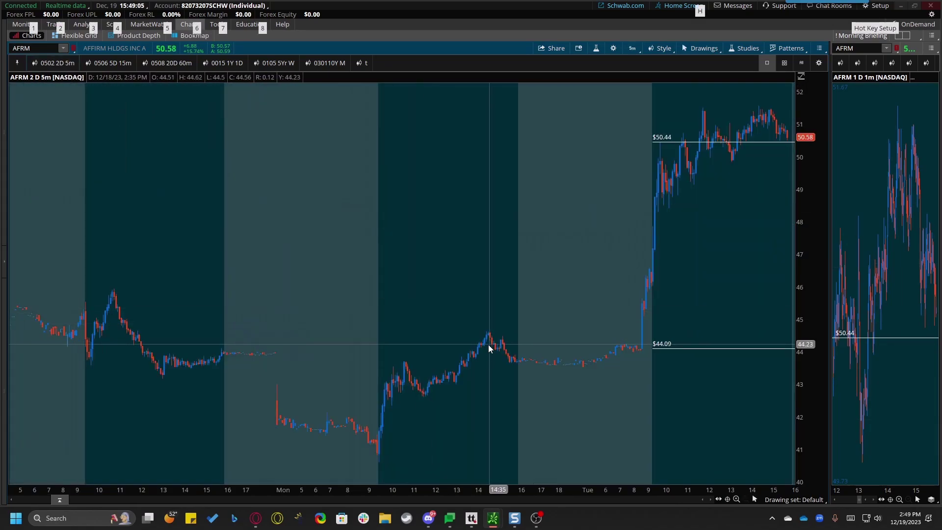
{"action": "scroll", "coordinate": [485, 348], "scroll_direction": "up", "scroll_amount": 3}
Zoom the AFRM 5-minute chart toward the 8:45–9:35 candles around the open
{"action": "scroll", "coordinate": [492, 340], "scroll_direction": "down", "scroll_amount": 2}
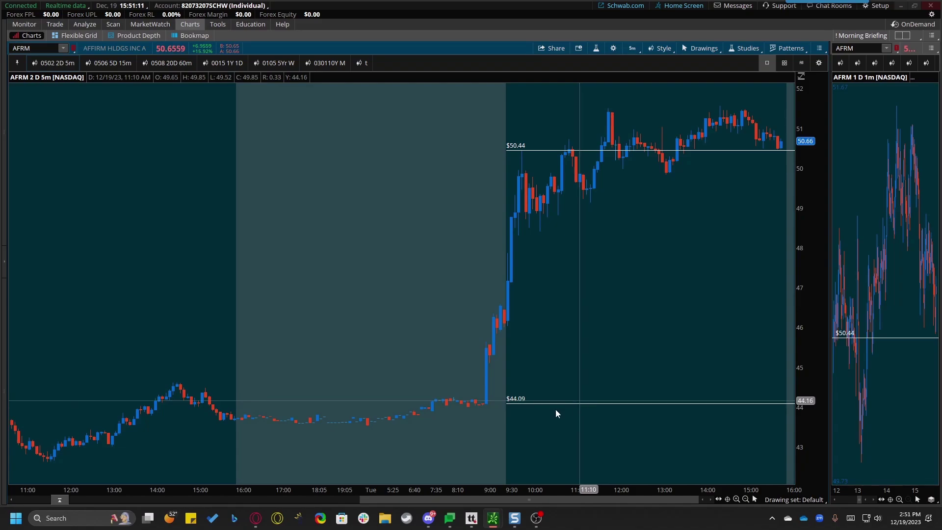
Zoom in on the open, mark the first candle's $47.87 high, and adjust the lower price line
{"action": "left_click_drag", "start_coordinate": [480, 213], "coordinate": [517, 245]}
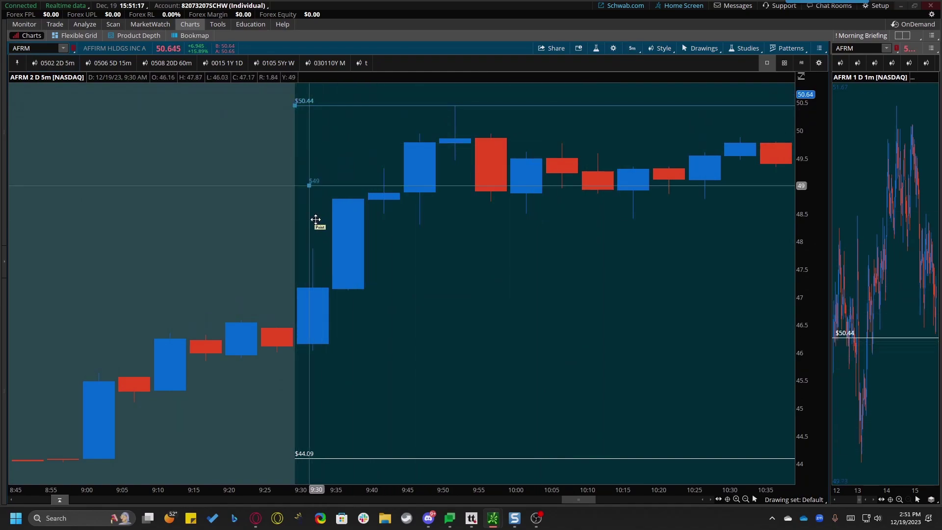
{"action": "left_click", "coordinate": [314, 248]}
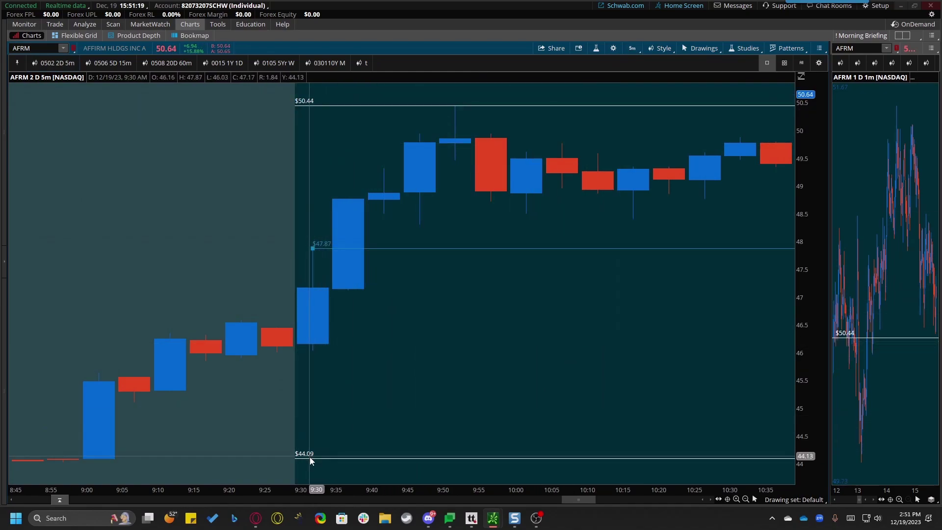
{"action": "left_click_drag", "start_coordinate": [295, 458], "coordinate": [315, 388]}
{"action": "left_click_drag", "start_coordinate": [315, 424], "coordinate": [315, 427]}
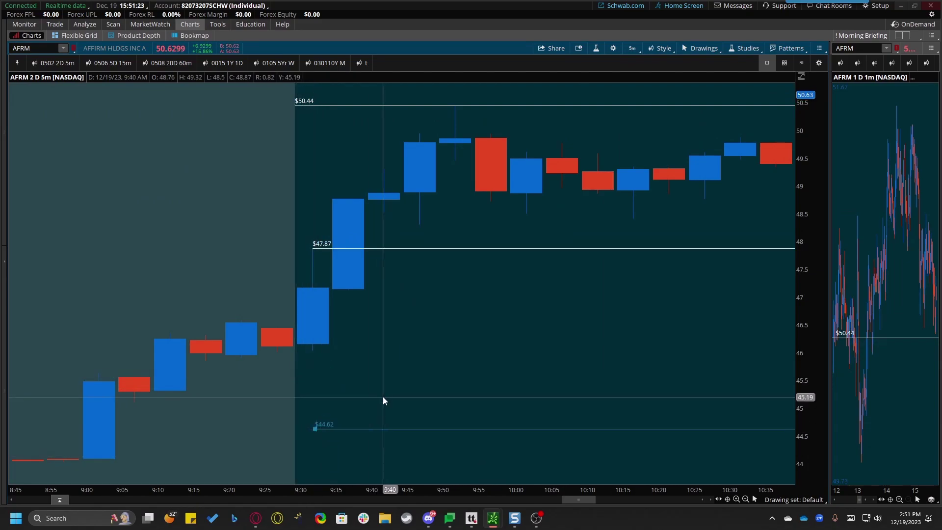
Draw Fibonacci Extension levels from the $47.87 high down to the $46.03 low, then return to selection
{"action": "right_click", "coordinate": [345, 354]}
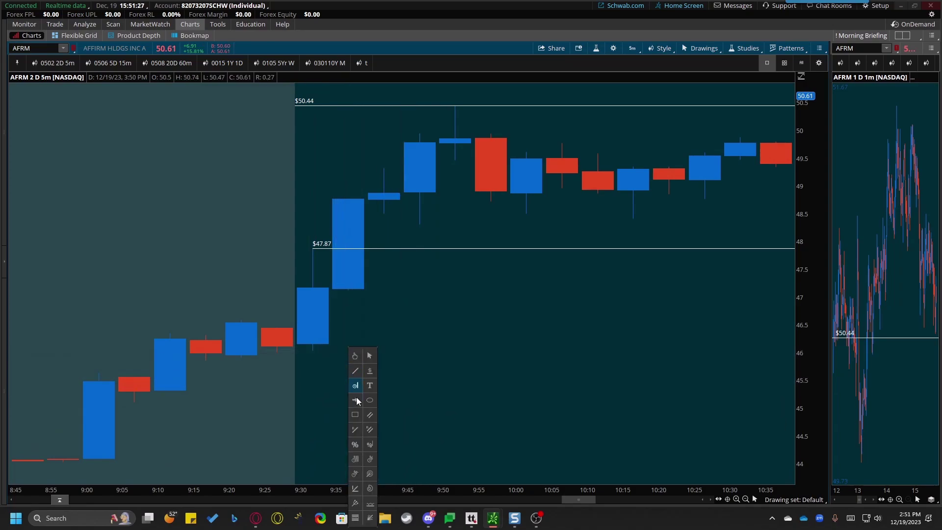
{"action": "left_click", "coordinate": [358, 400]}
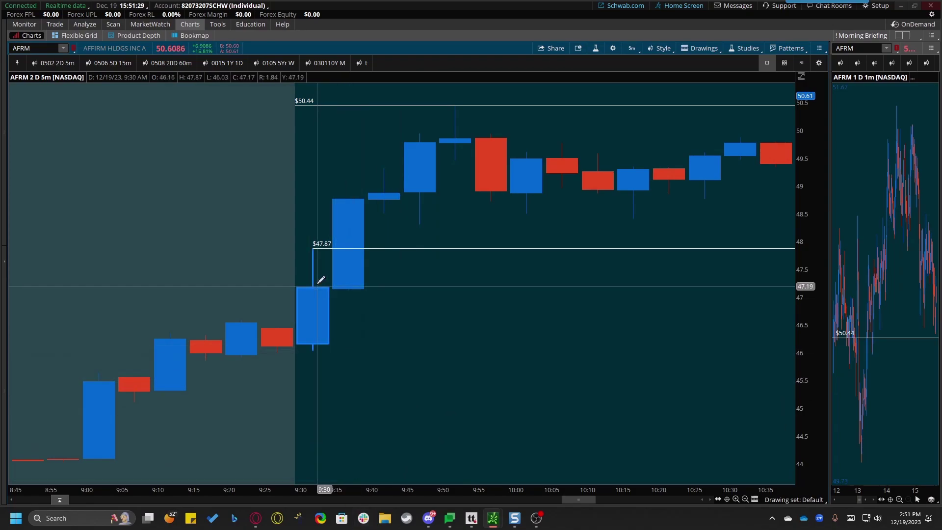
{"action": "left_click", "coordinate": [313, 247]}
{"action": "left_click", "coordinate": [314, 338]}
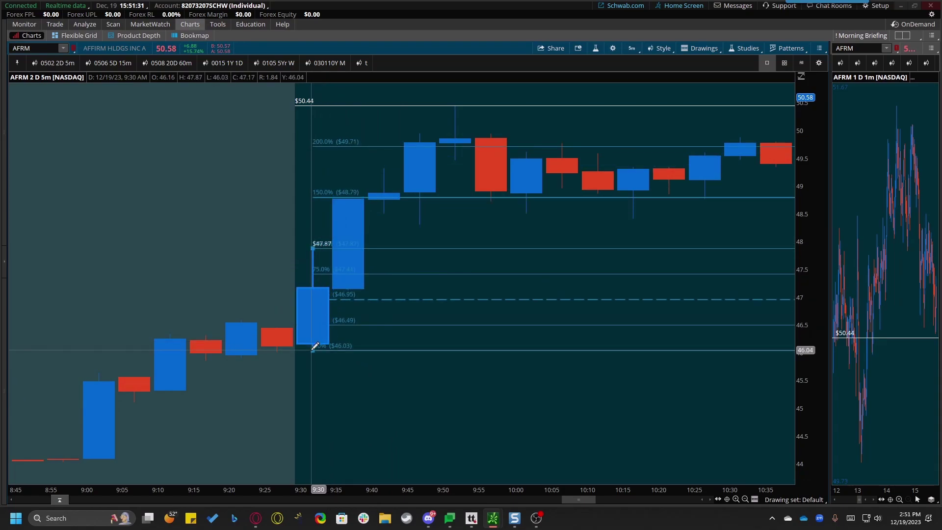
{"action": "left_click", "coordinate": [326, 355]}
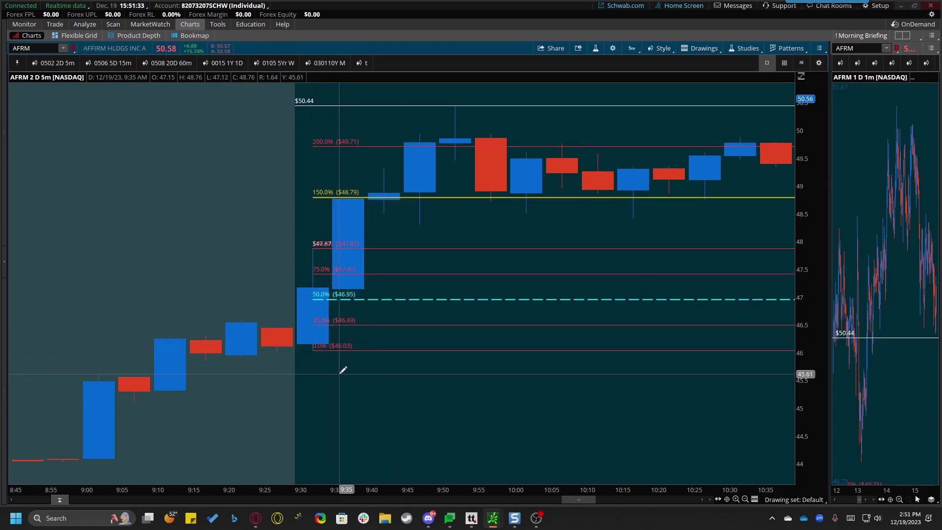
{"action": "right_click", "coordinate": [340, 357]}
{"action": "left_click", "coordinate": [362, 362]}
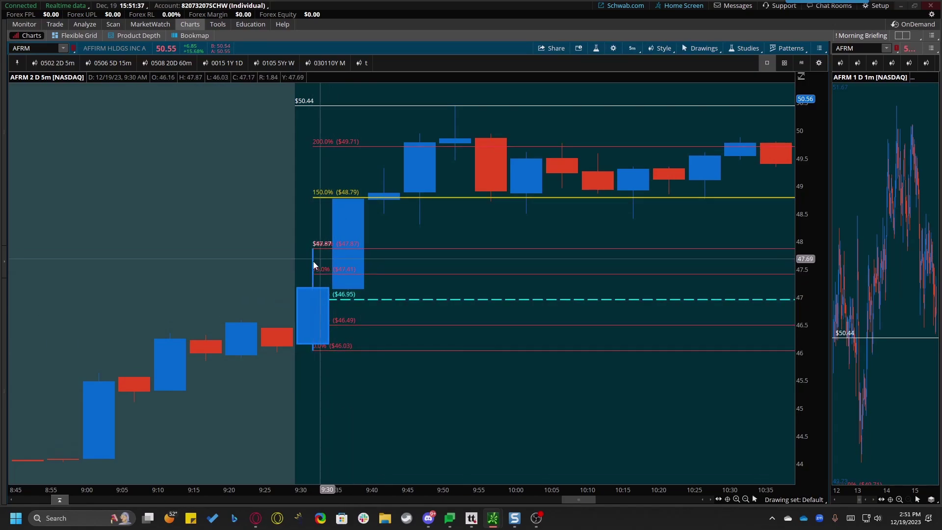
Remove the 150% and 200% Fibonacci extension levels
{"action": "key", "text": "alt"}
{"action": "key", "text": "Delete"}
{"action": "key", "text": "Delete"}
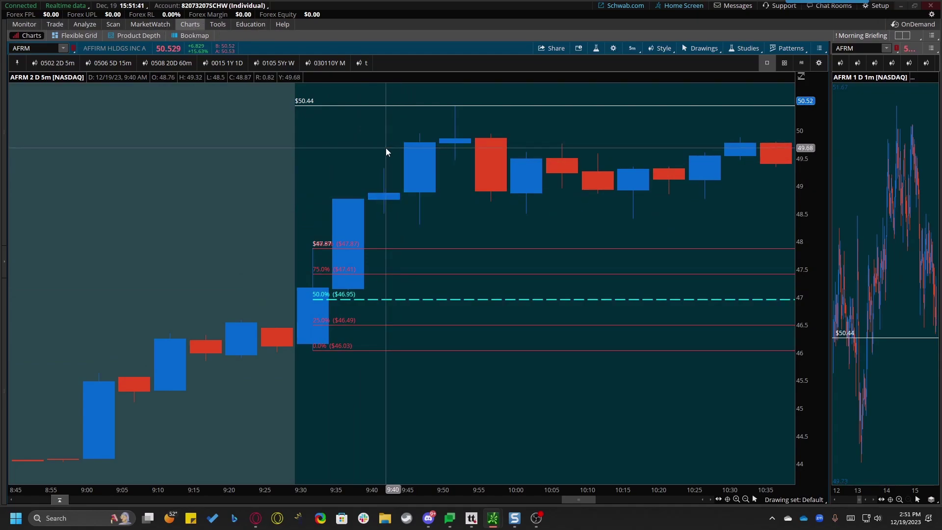
{"action": "key", "text": "ctrl+2"}
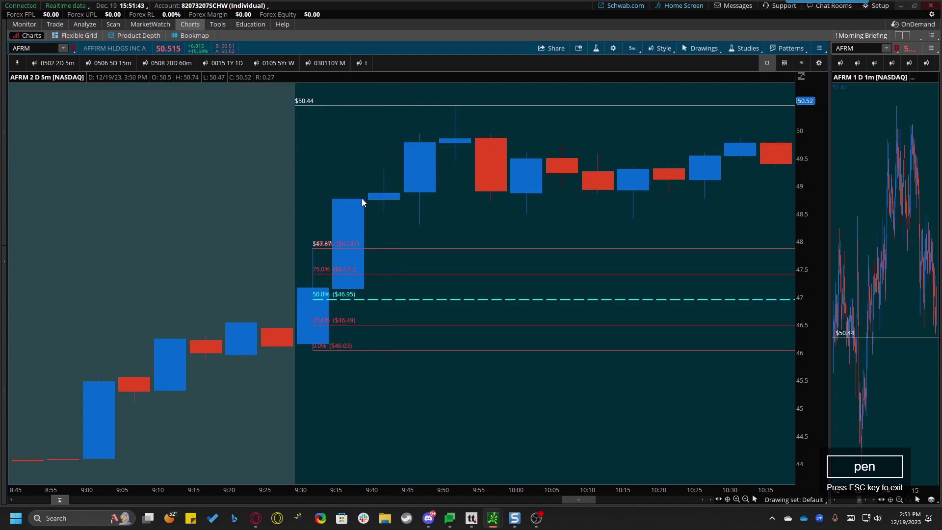
Sketch freehand pen marks around the tall 9:35 candle, from its top down to 50%
{"action": "mouse_move", "coordinate": [364, 194]}
{"action": "left_mouse_down"}
{"action": "mouse_move", "coordinate": [350, 185]}
{"action": "mouse_move", "coordinate": [334, 256]}
{"action": "mouse_move", "coordinate": [347, 300]}
{"action": "mouse_move", "coordinate": [367, 229]}
{"action": "left_mouse_up"}
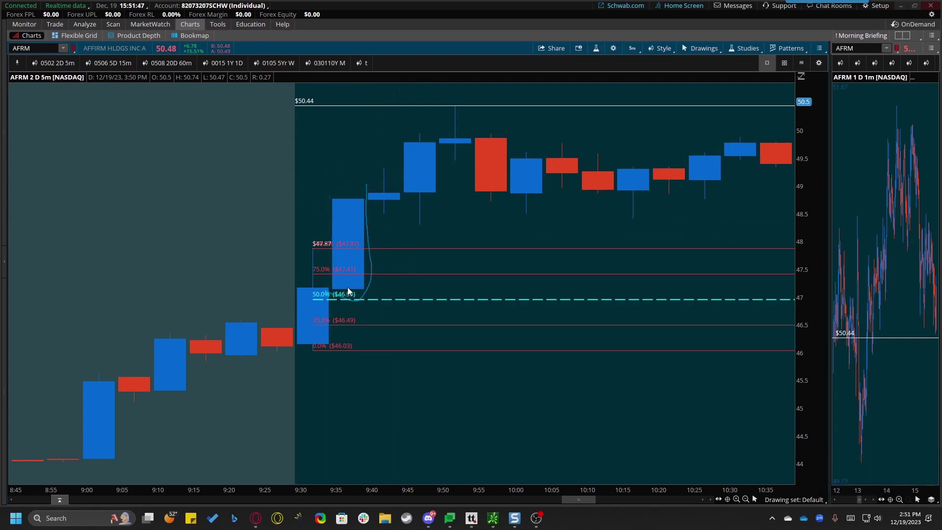
{"action": "left_click_drag", "start_coordinate": [349, 292], "coordinate": [349, 284]}
{"action": "mouse_move", "coordinate": [350, 198]}
{"action": "left_mouse_down"}
{"action": "mouse_move", "coordinate": [339, 201]}
{"action": "mouse_move", "coordinate": [347, 194]}
{"action": "left_mouse_up"}
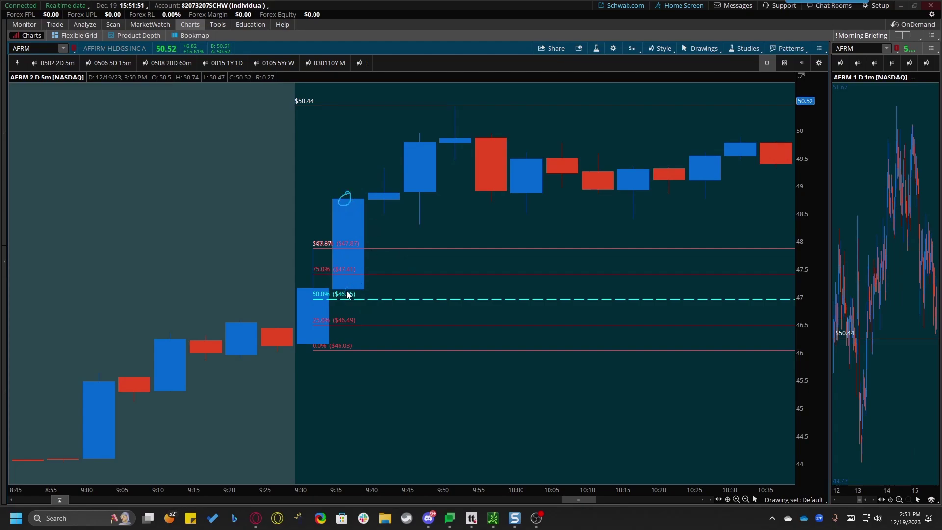
{"action": "left_click_drag", "start_coordinate": [347, 294], "coordinate": [347, 221]}
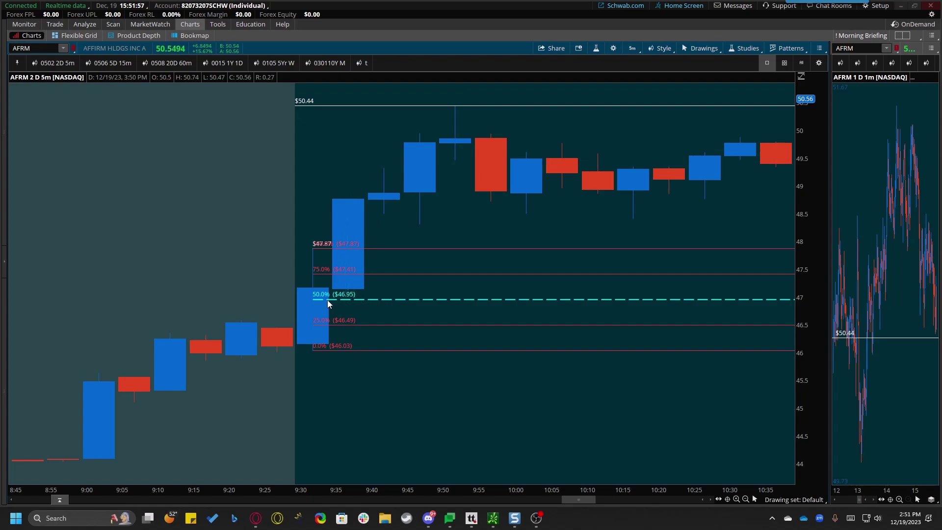
Sketch arches over the $47.87 level and 50% label, and mark the pre-market, 9:10 and 9:20 candles
{"action": "mouse_move", "coordinate": [324, 273]}
{"action": "left_mouse_down"}
{"action": "mouse_move", "coordinate": [326, 248]}
{"action": "mouse_move", "coordinate": [307, 260]}
{"action": "mouse_move", "coordinate": [308, 292]}
{"action": "left_mouse_up"}
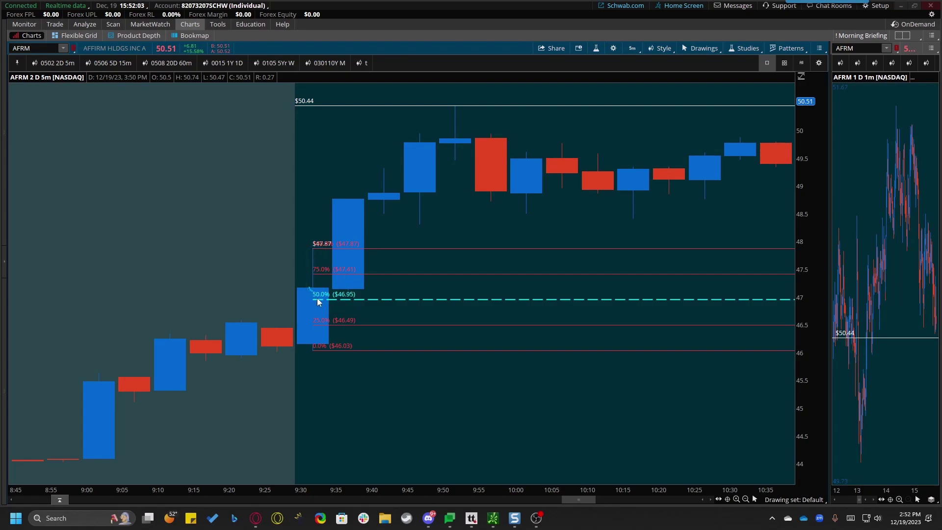
{"action": "mouse_move", "coordinate": [324, 296]}
{"action": "left_mouse_down"}
{"action": "mouse_move", "coordinate": [315, 291]}
{"action": "mouse_move", "coordinate": [315, 304]}
{"action": "left_mouse_up"}
{"action": "mouse_move", "coordinate": [48, 455]}
{"action": "left_mouse_down"}
{"action": "mouse_move", "coordinate": [97, 459]}
{"action": "mouse_move", "coordinate": [99, 376]}
{"action": "mouse_move", "coordinate": [108, 377]}
{"action": "left_mouse_up"}
{"action": "left_click_drag", "start_coordinate": [172, 337], "coordinate": [169, 339]}
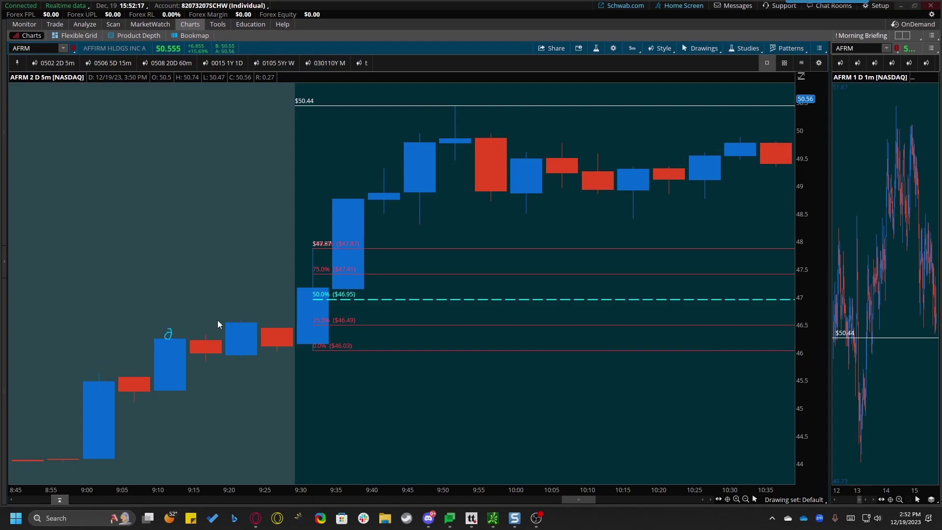
{"action": "left_click_drag", "start_coordinate": [241, 328], "coordinate": [240, 317]}
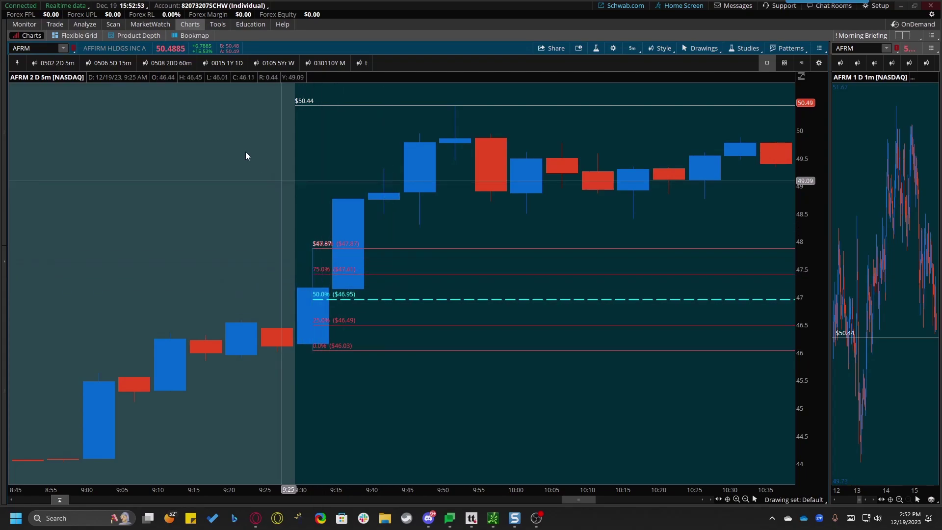
Switch the AFRM chart to the 1 D : 1m time frame and zoom in and out on the levels
{"action": "left_click", "coordinate": [632, 48]}
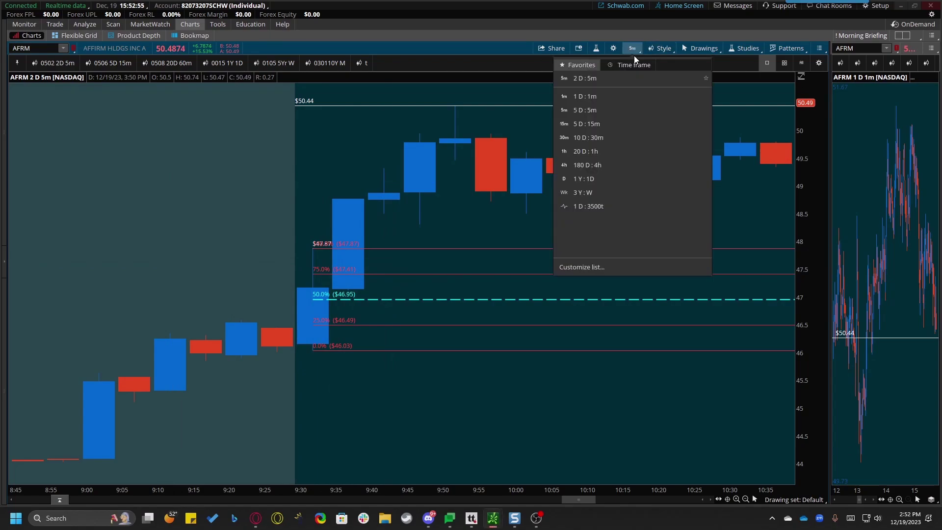
{"action": "left_click", "coordinate": [614, 96]}
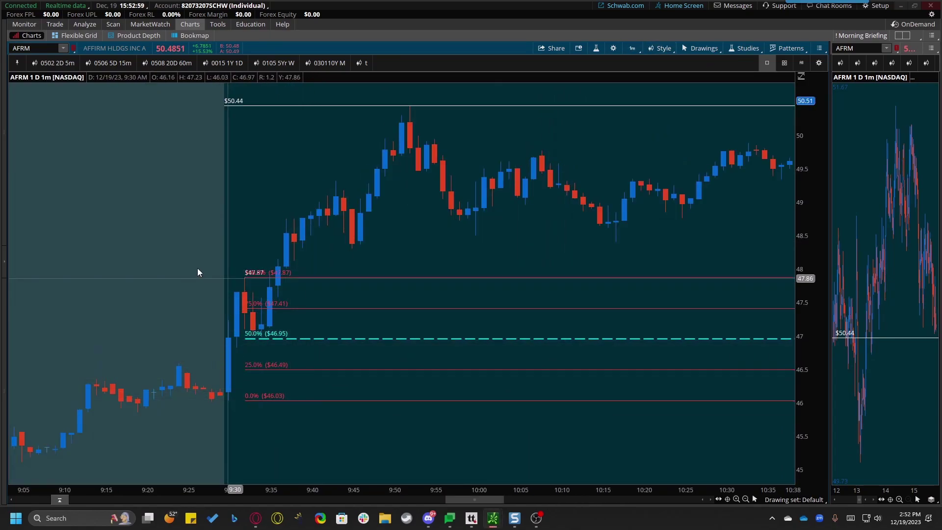
{"action": "scroll", "coordinate": [355, 300], "scroll_direction": "up", "scroll_amount": 5}
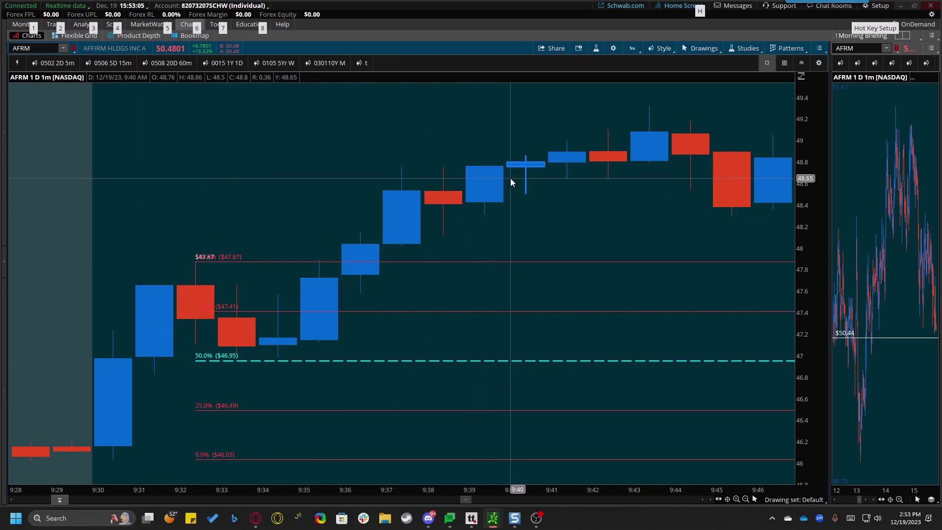
{"action": "scroll", "coordinate": [511, 179], "scroll_direction": "down", "scroll_amount": 2}
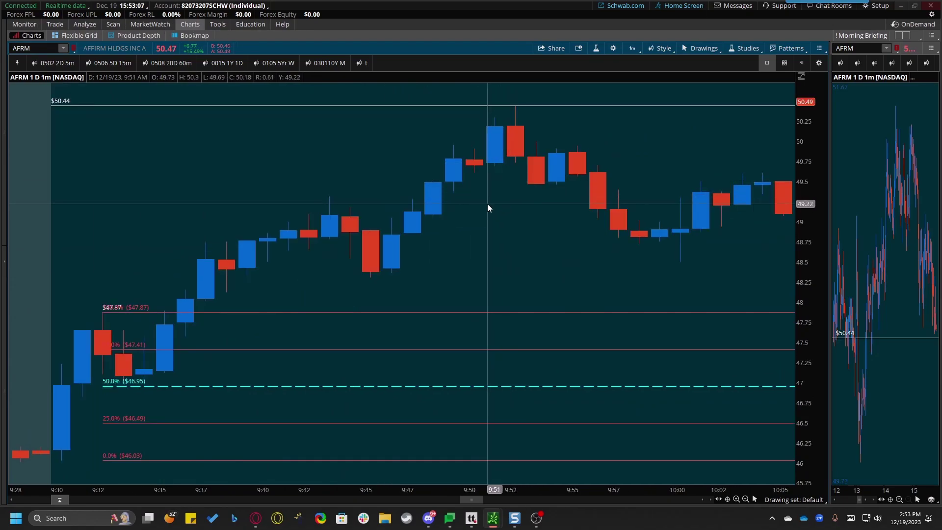